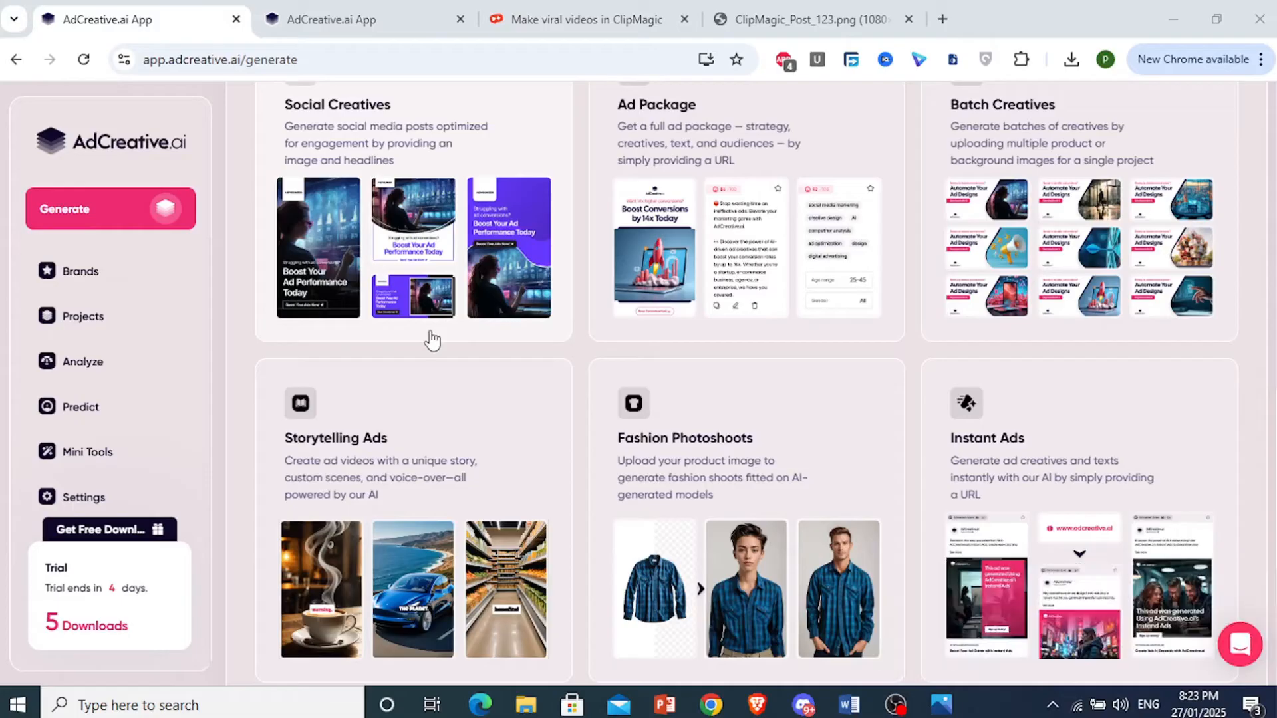
# Step: Look through the asset types offered for AI generation, from Ad Creatives down to Custom Templates
pyautogui.scroll(10, 536, 349)
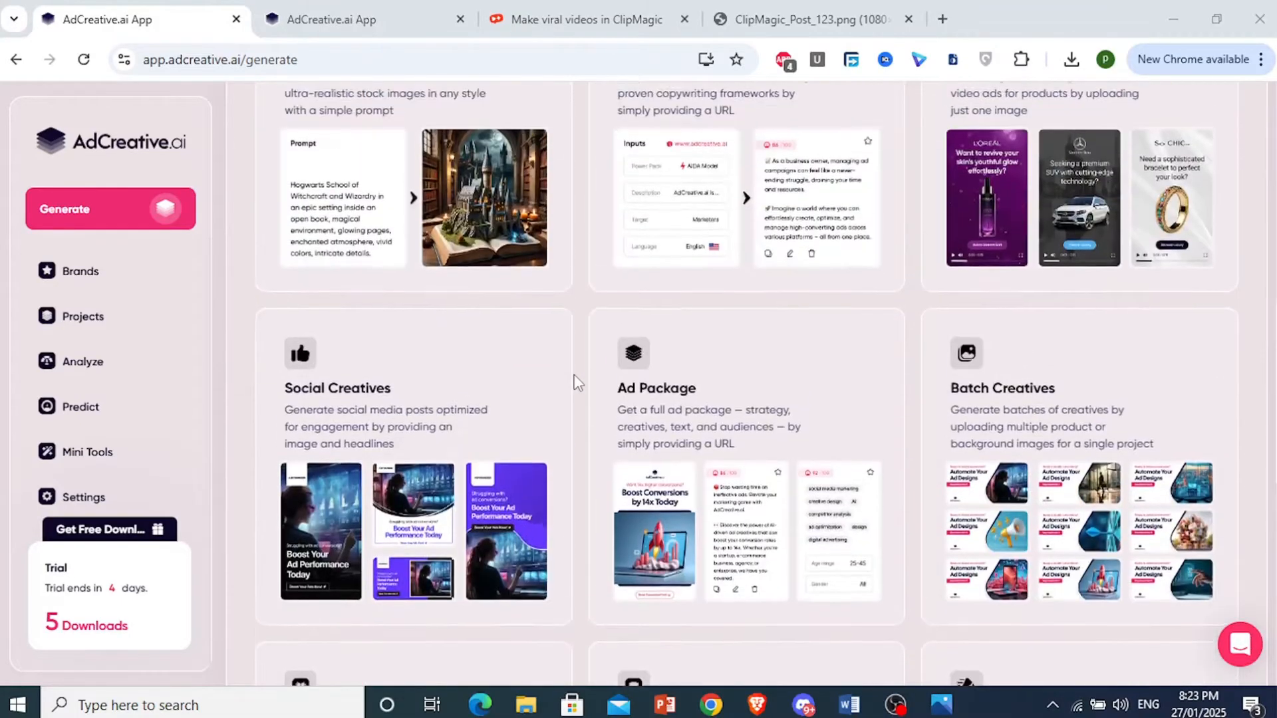
pyautogui.scroll(5, 602, 345)
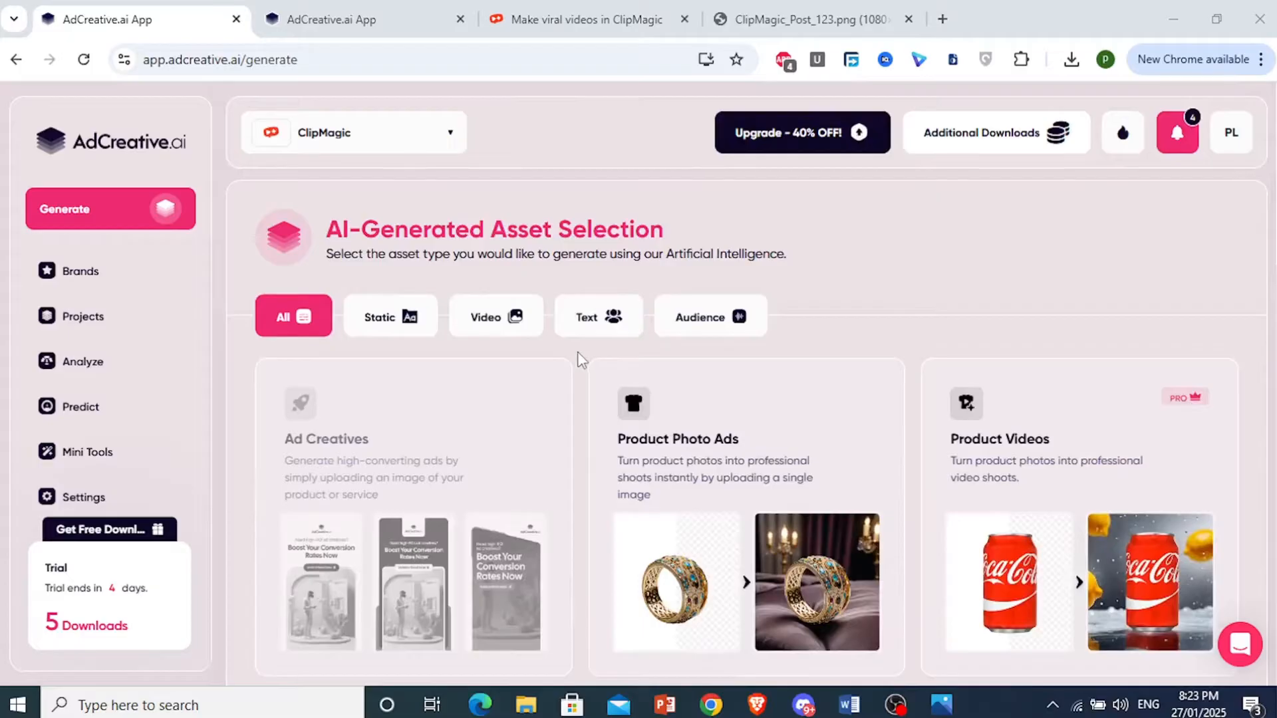
pyautogui.scroll(-3, 580, 356)
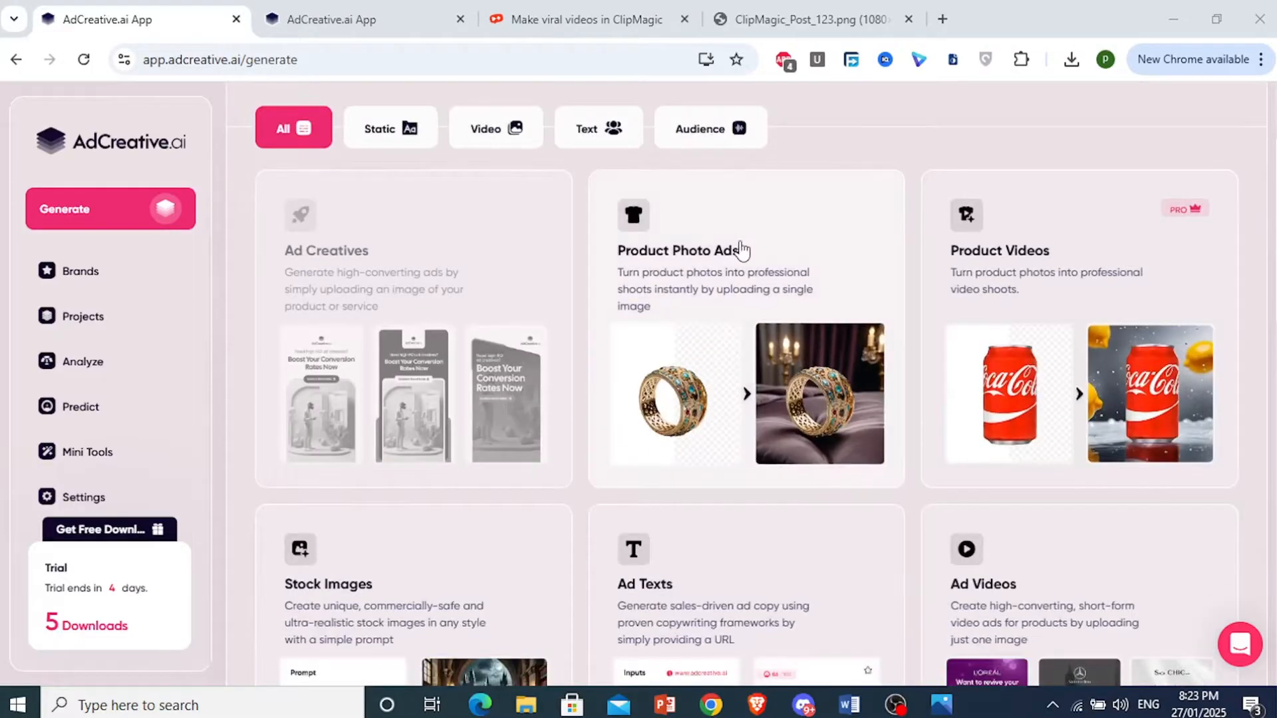
pyautogui.scroll(-2, 534, 306)
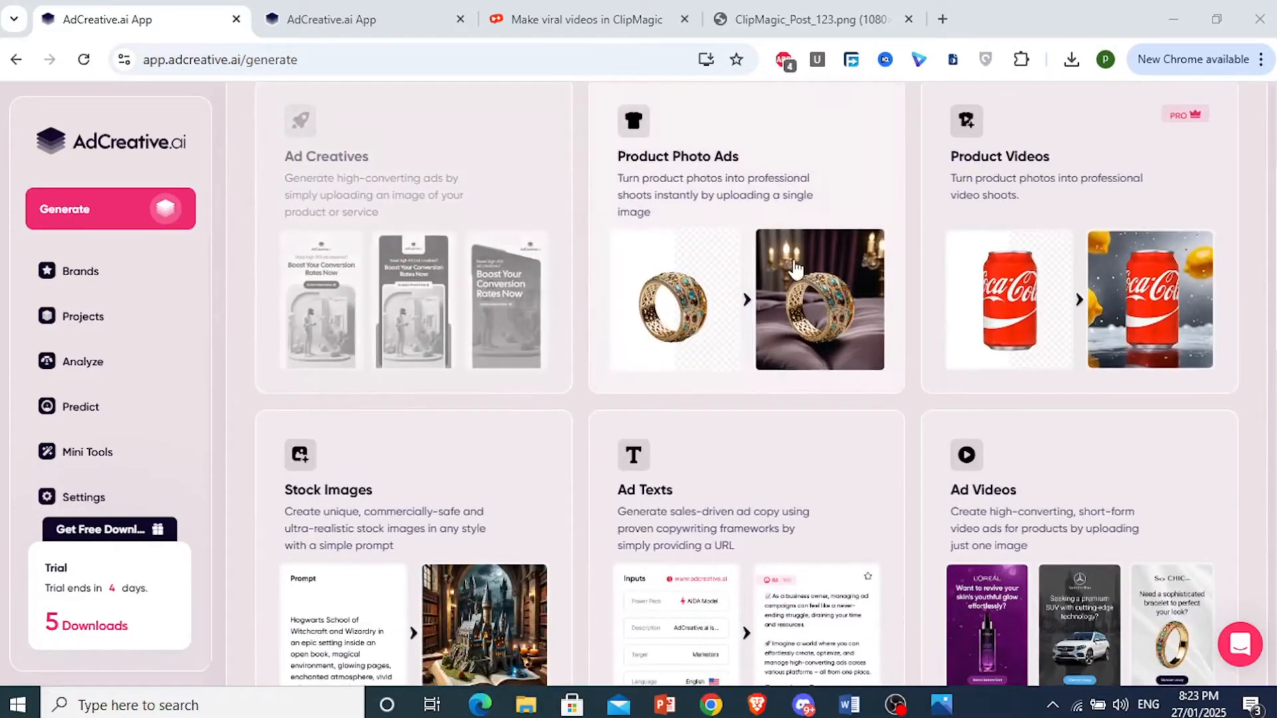
pyautogui.scroll(-4, 865, 253)
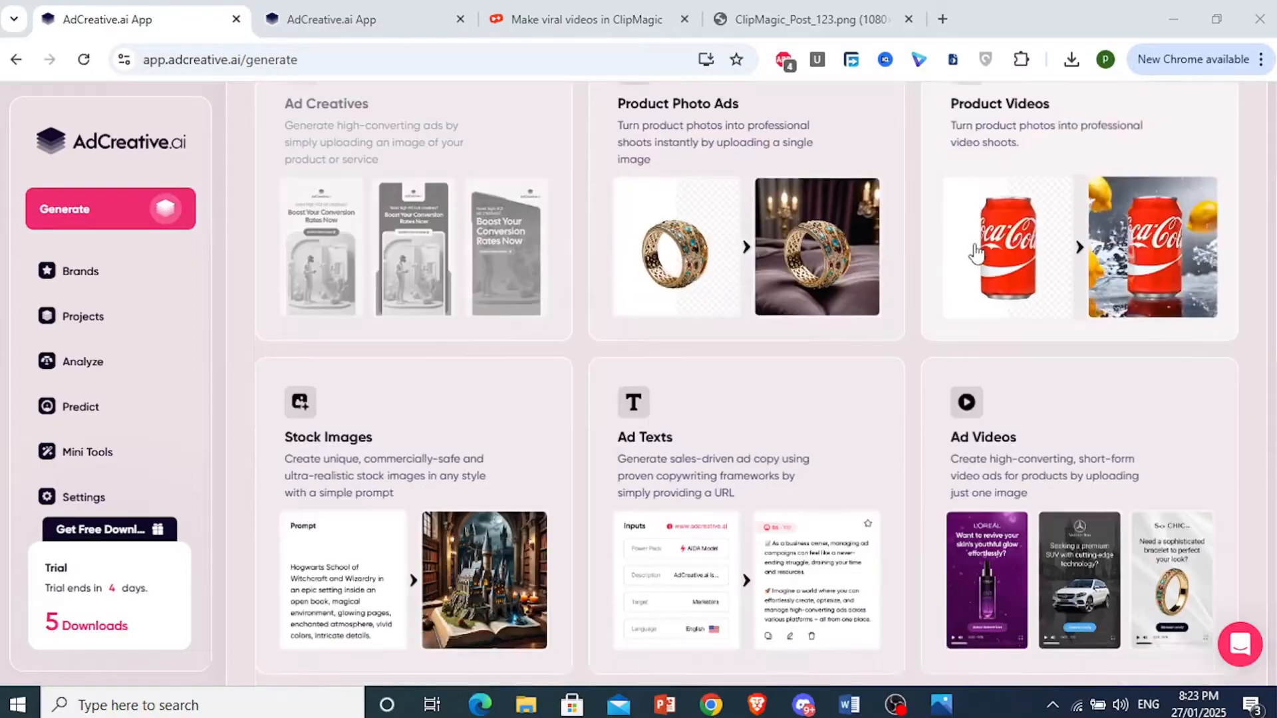
pyautogui.scroll(-4, 485, 251)
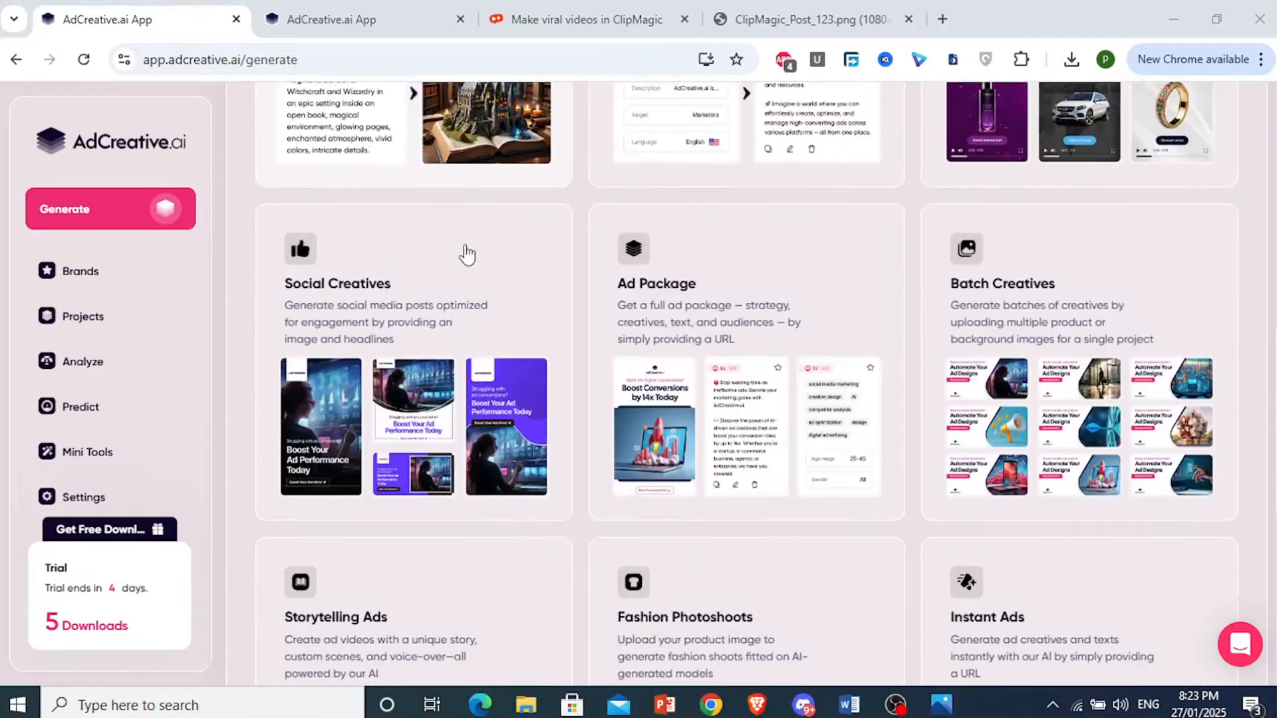
pyautogui.scroll(-4, 432, 276)
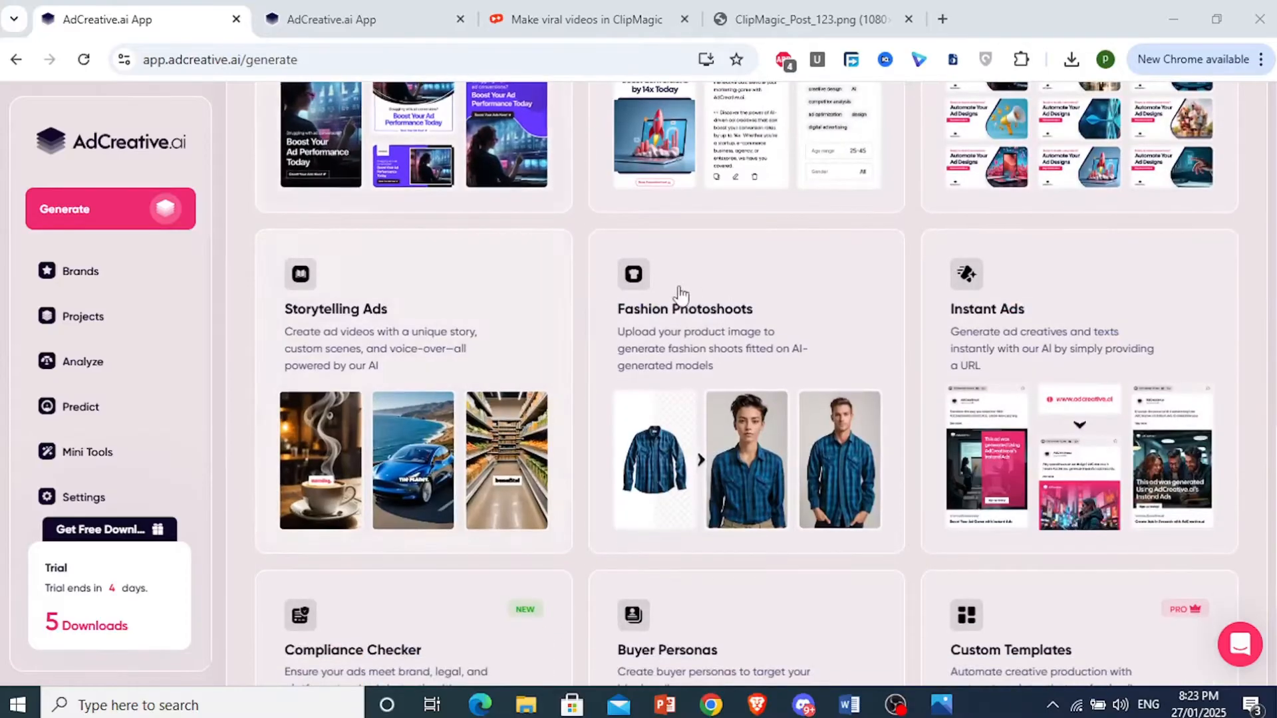
pyautogui.scroll(-2, 785, 349)
pyautogui.scroll(-1, 782, 352)
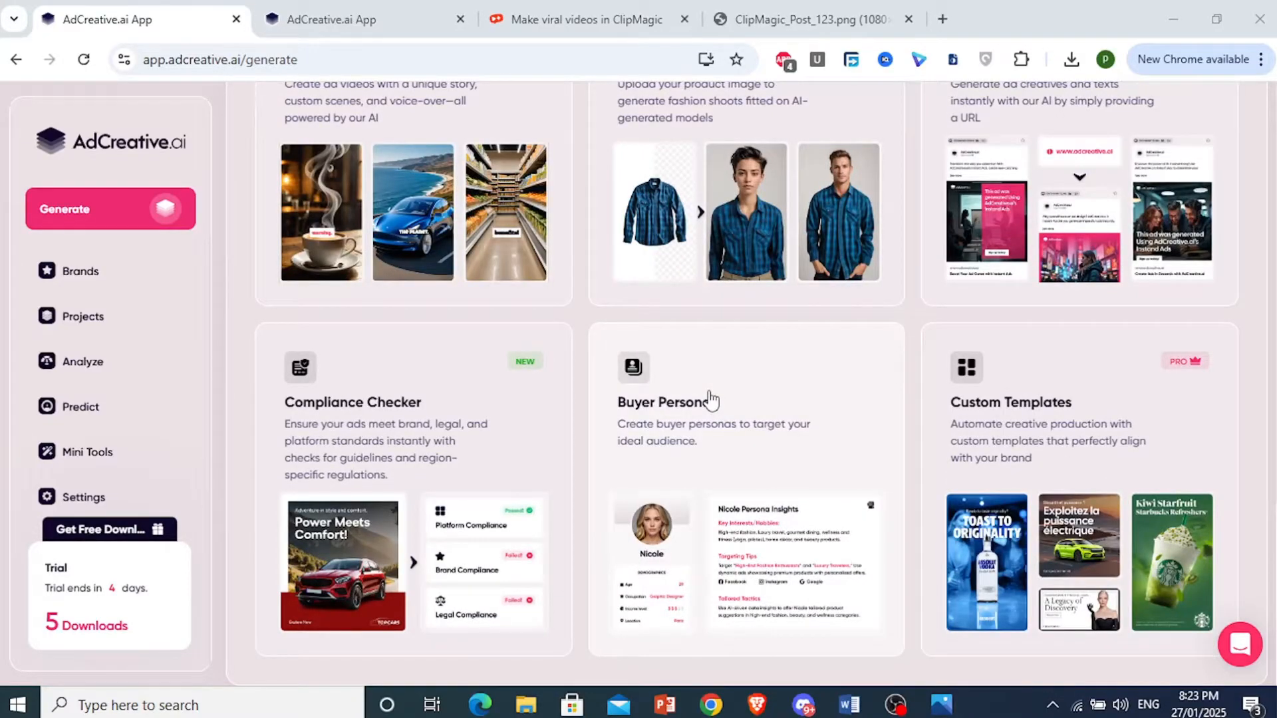
# Step: Start setting up a new brand and check the ClipMagic website's address
pyautogui.click(76, 275)
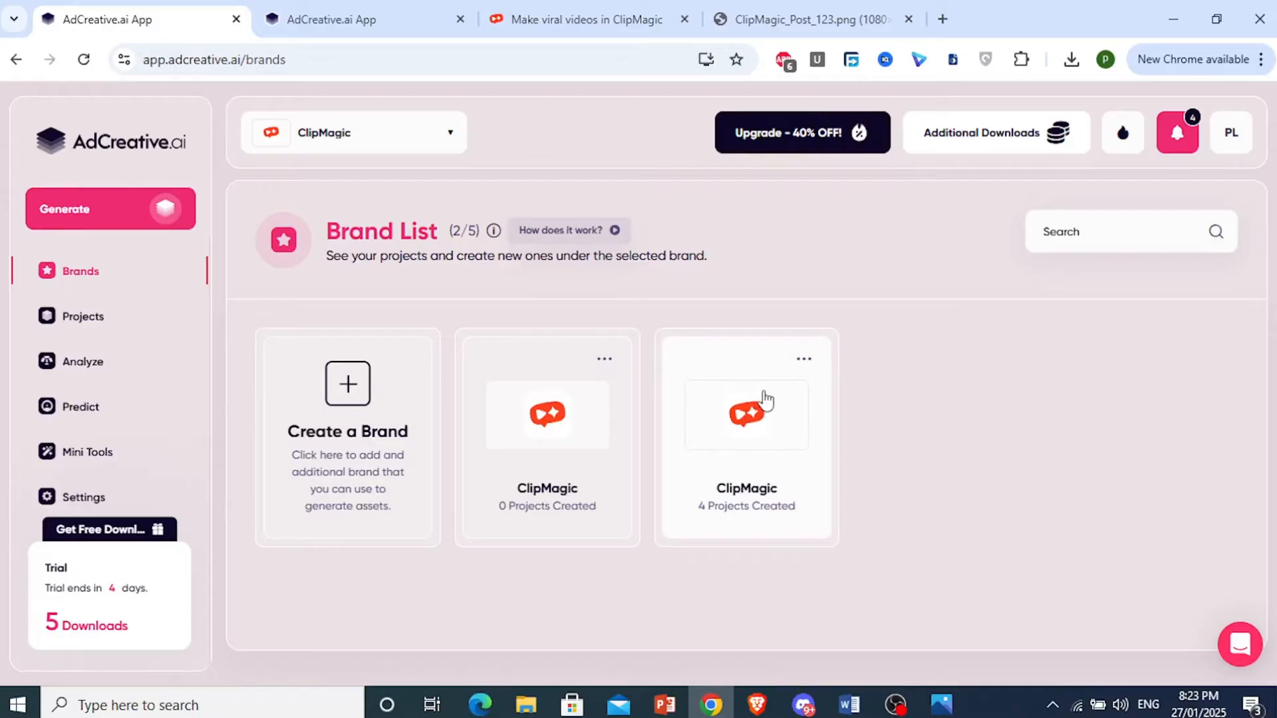
pyautogui.click(353, 429)
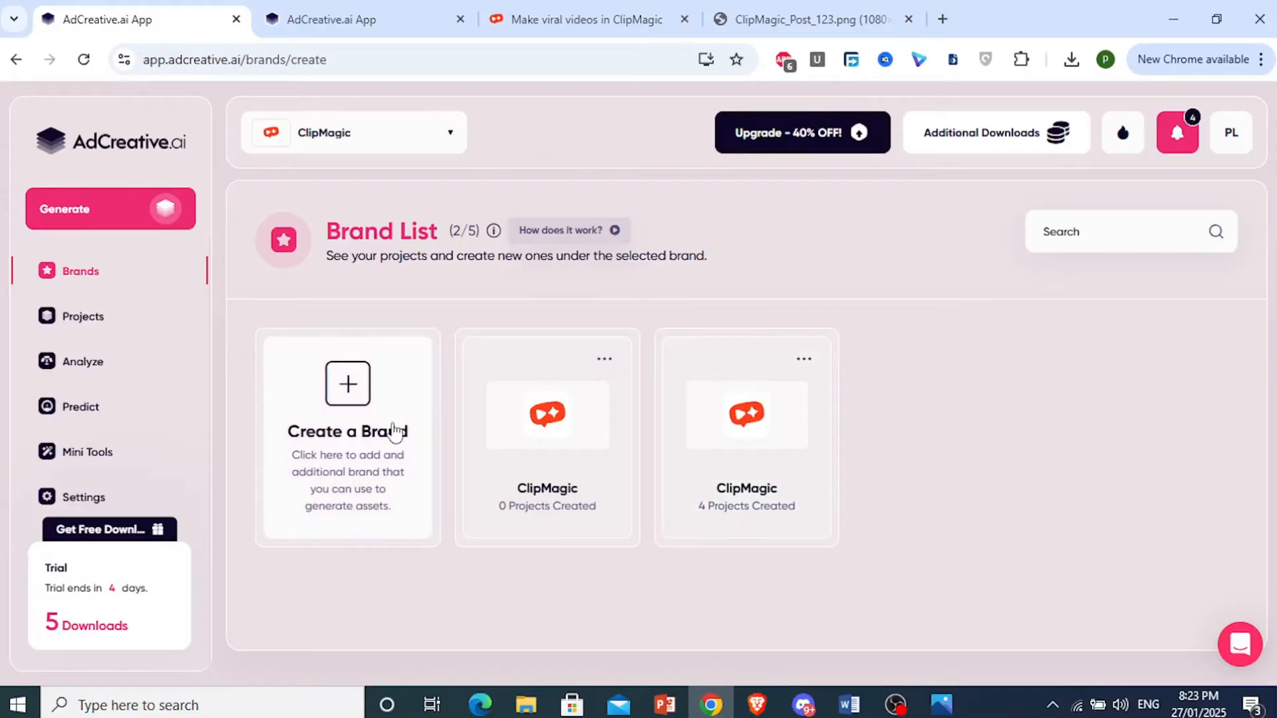
pyautogui.click(583, 8)
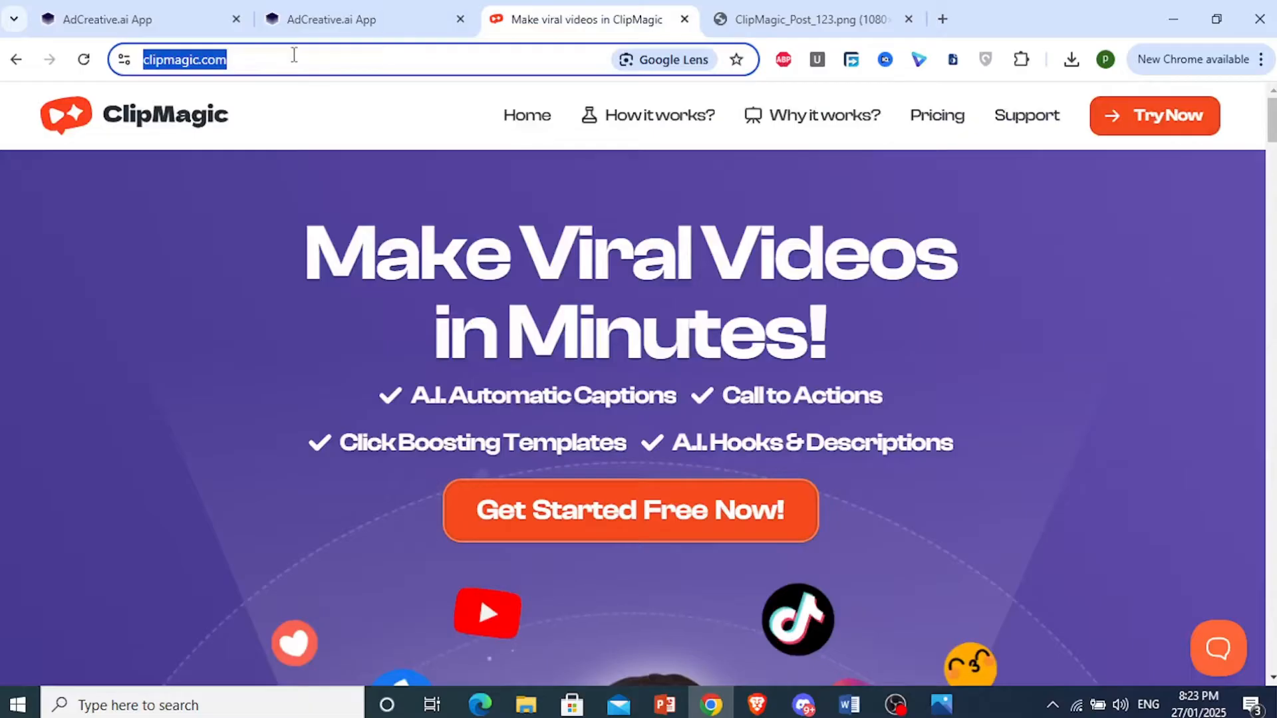
pyautogui.click(278, 87)
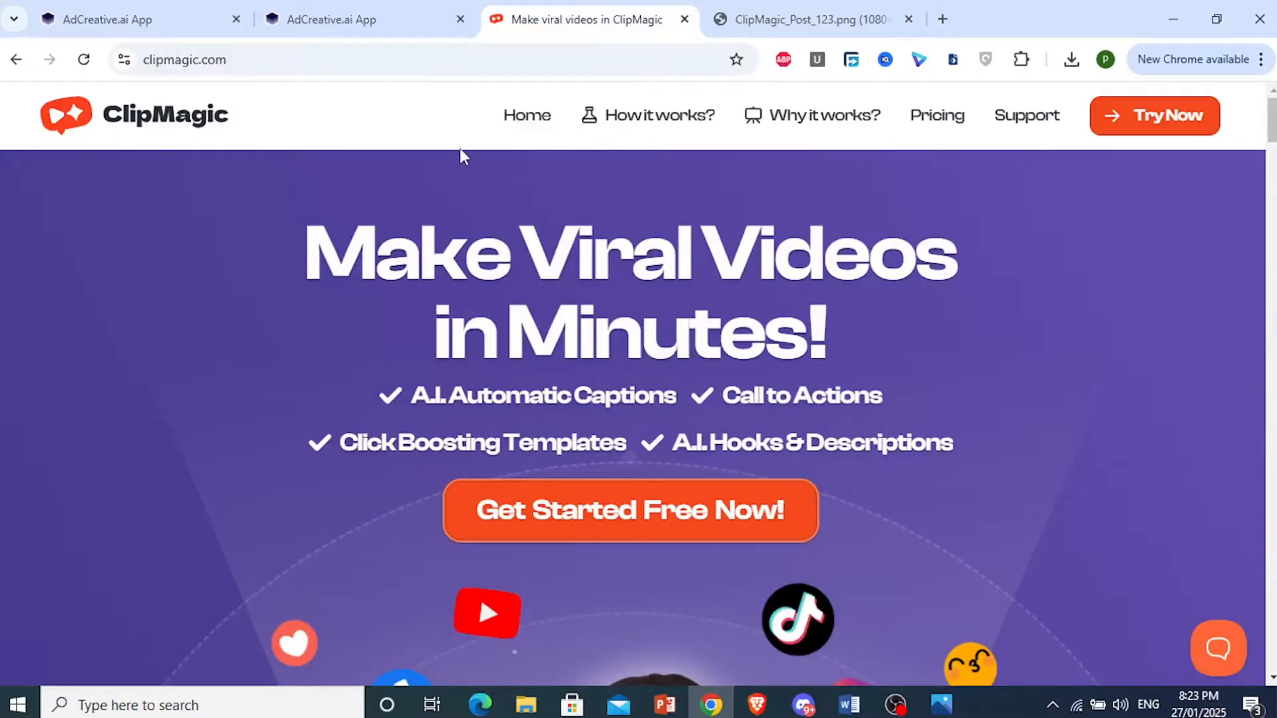
pyautogui.scroll(-2, 369, 210)
pyautogui.click(202, 9)
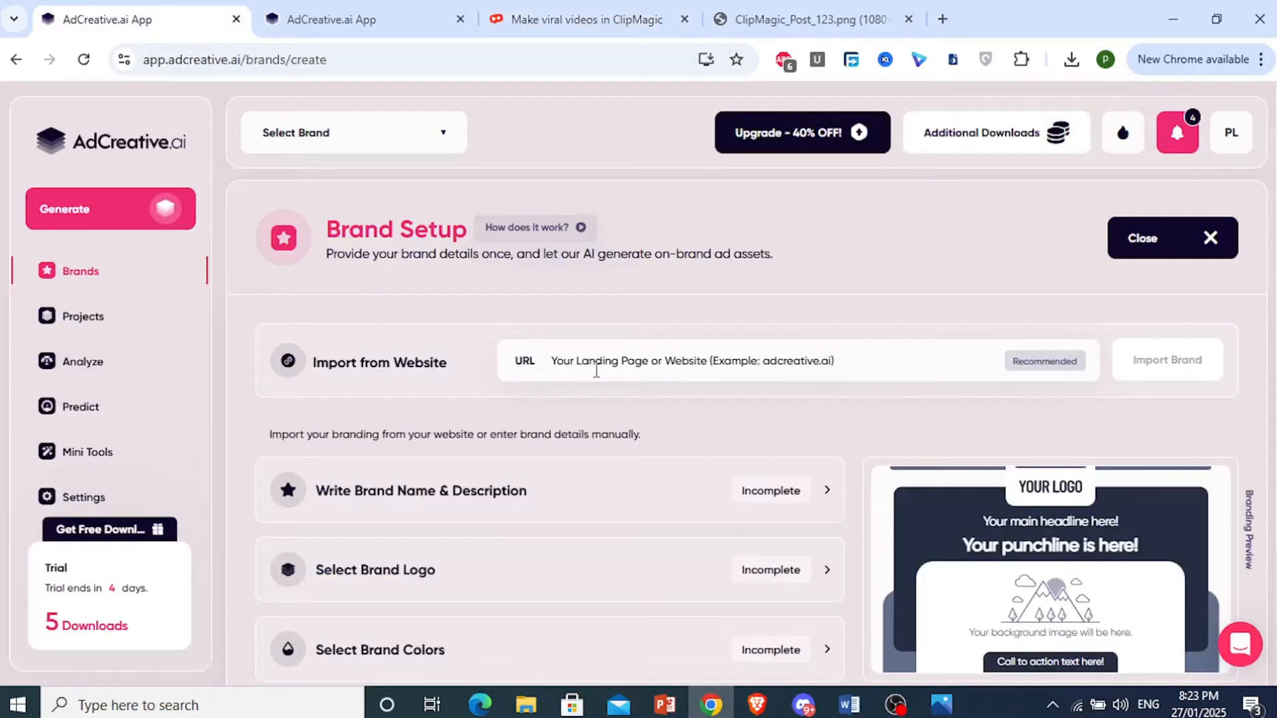
pyautogui.click(592, 370)
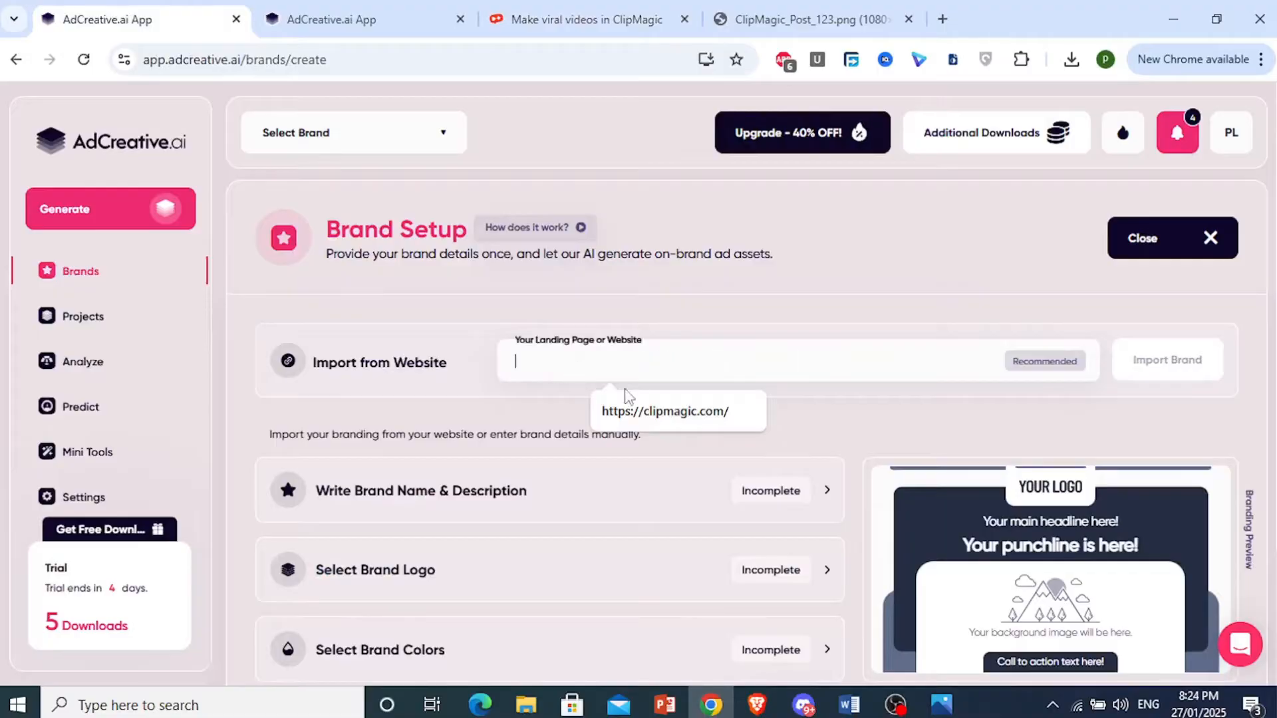
pyautogui.click(605, 407)
pyautogui.scroll(-1, 804, 479)
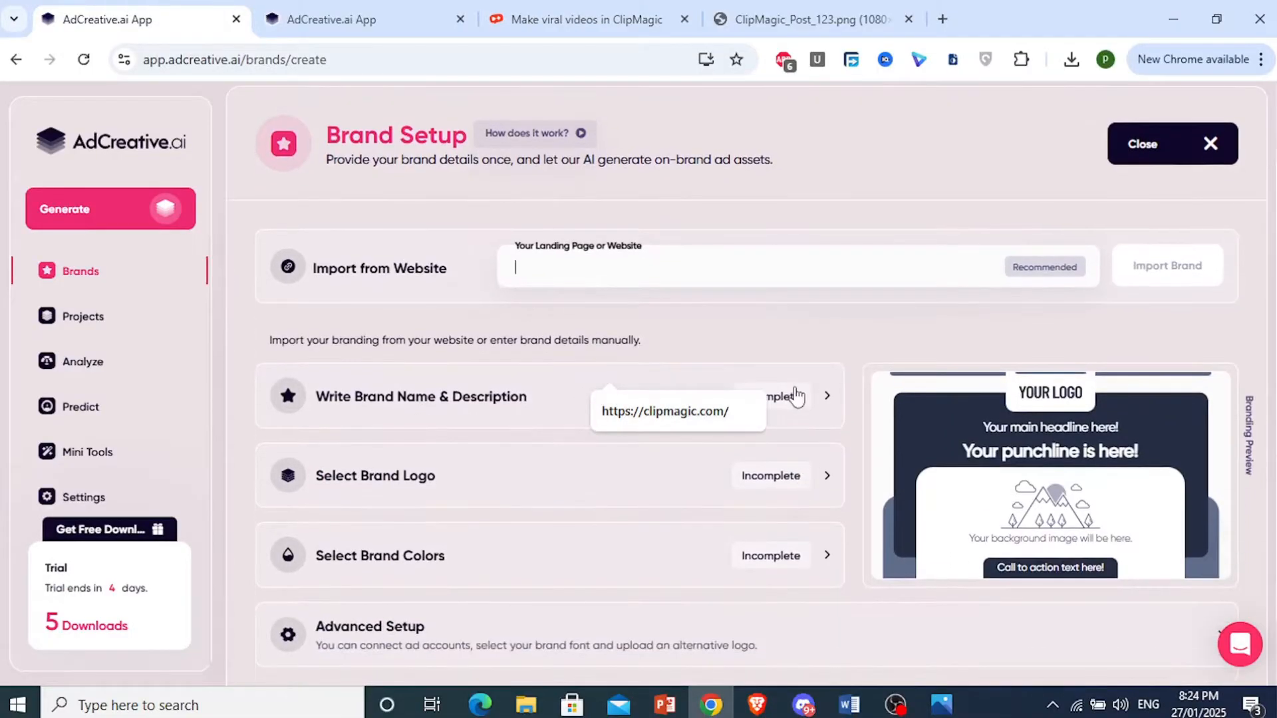
pyautogui.click(665, 274)
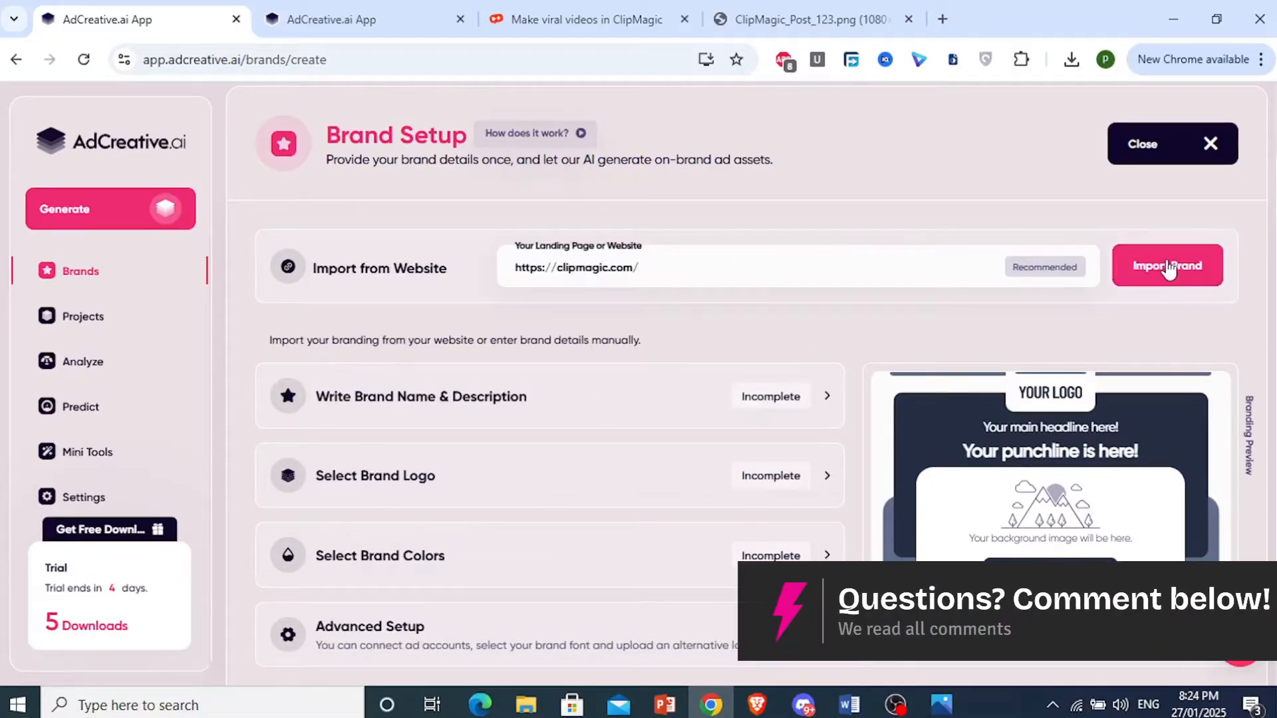
pyautogui.click(1168, 265)
# Step: Review the imported brand name and product description and save them
pyautogui.scroll(-1, 737, 362)
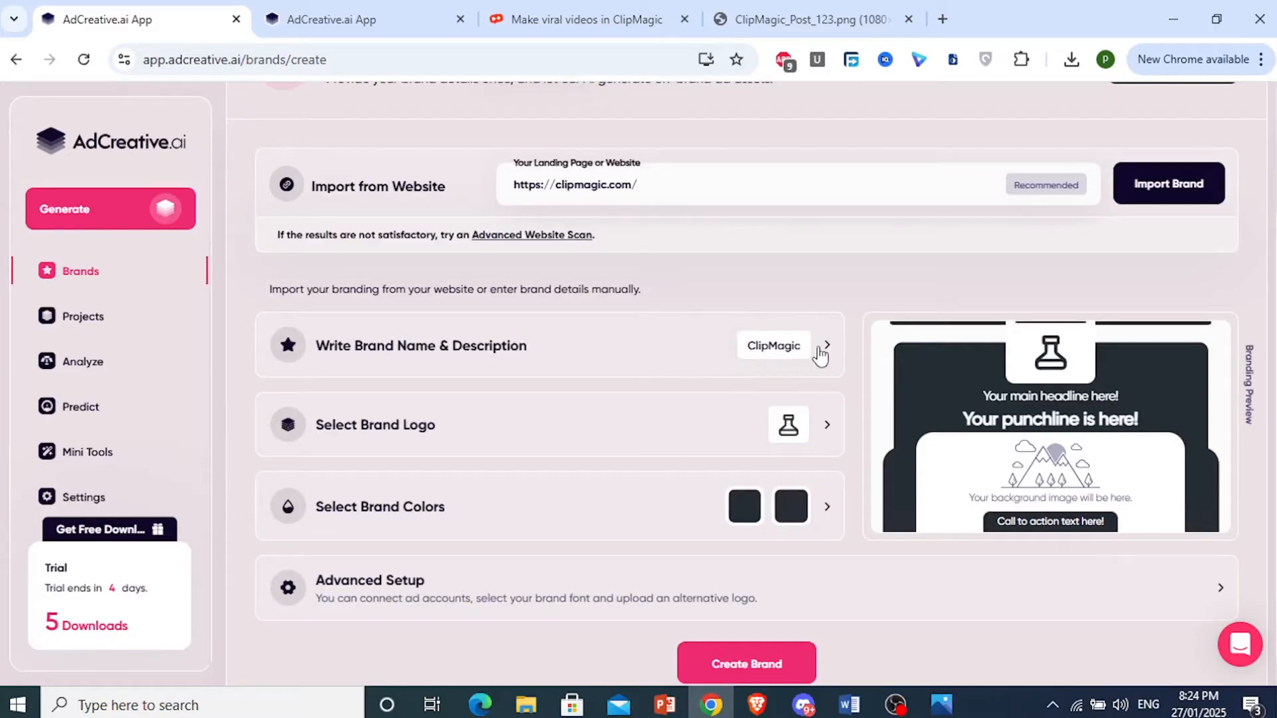
pyautogui.click(824, 348)
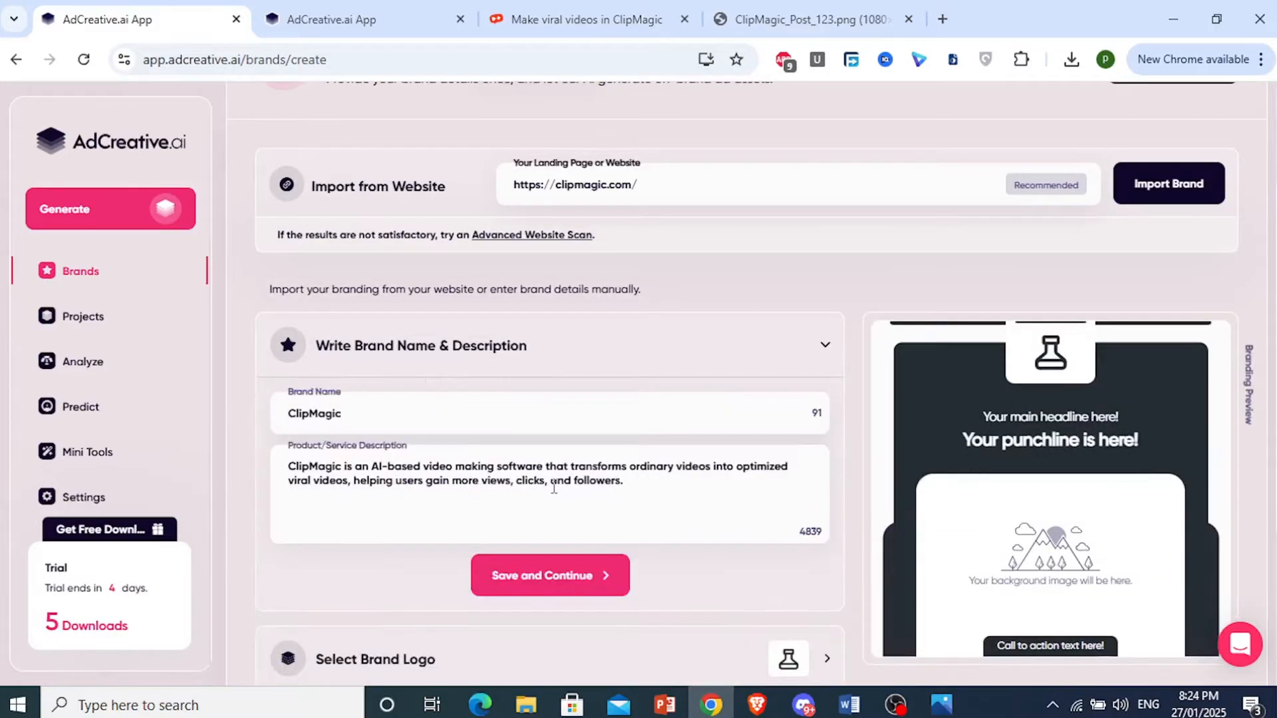
pyautogui.scroll(-1, 587, 480)
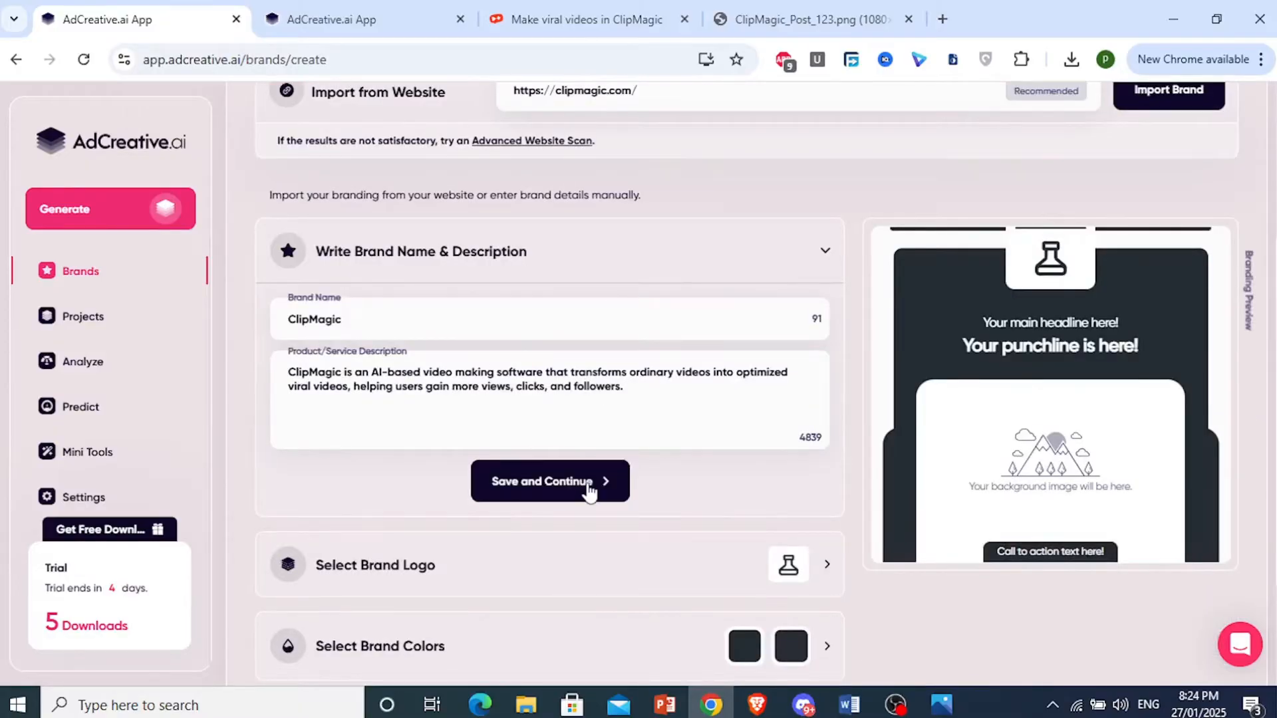
pyautogui.click(589, 491)
# Step: Upload the downloaded file clipmagic logo.png and confirm it as the brand logo
pyautogui.scroll(-2, 658, 372)
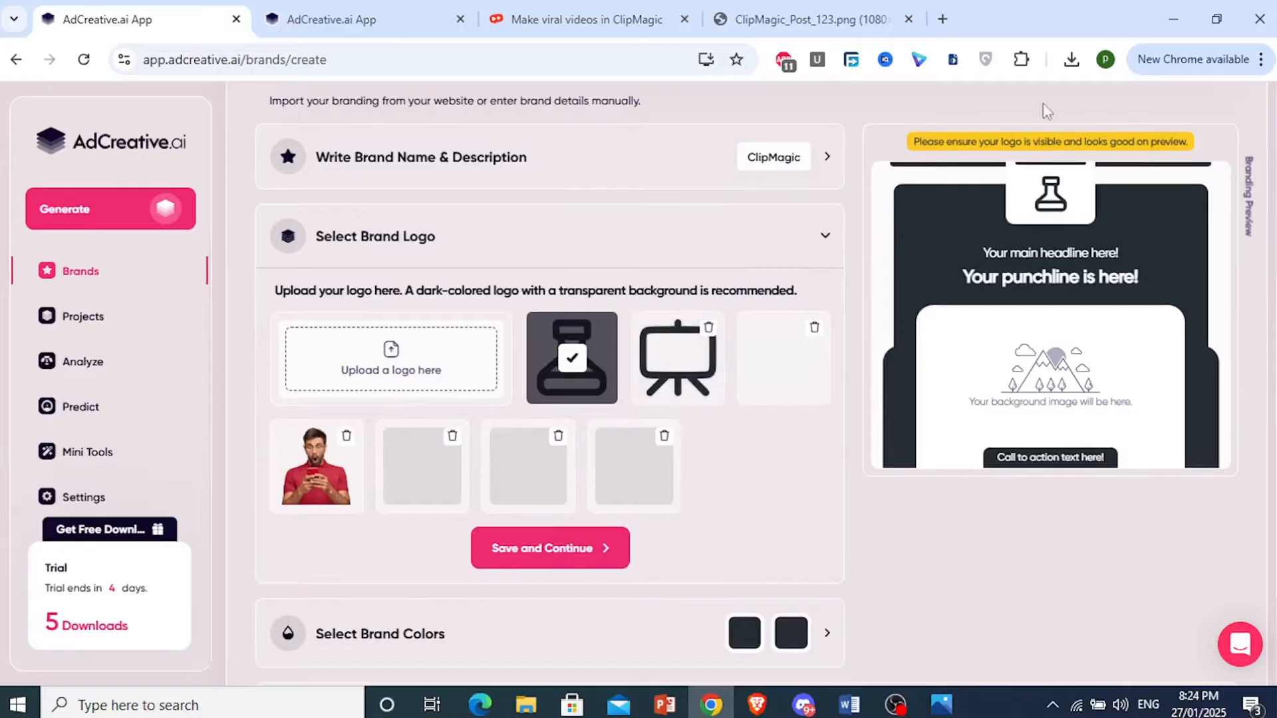
pyautogui.click(1071, 59)
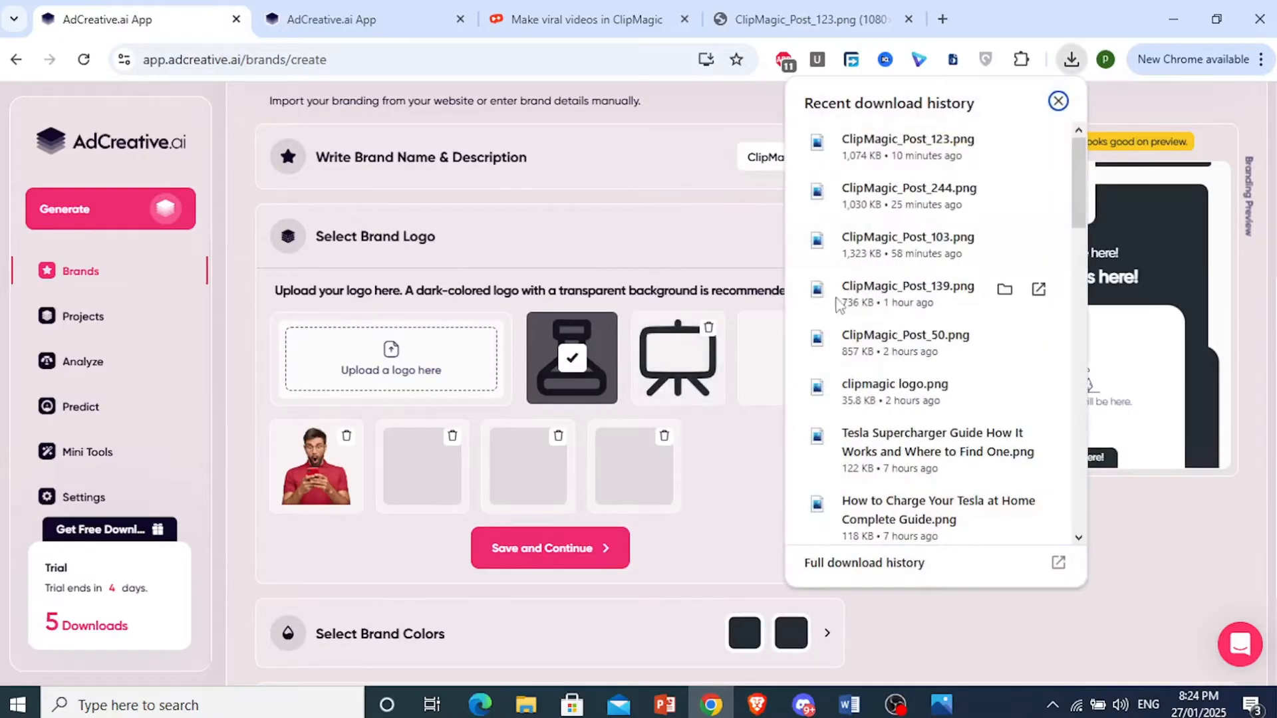
pyautogui.moveTo(849, 402); pyautogui.dragTo(373, 373)
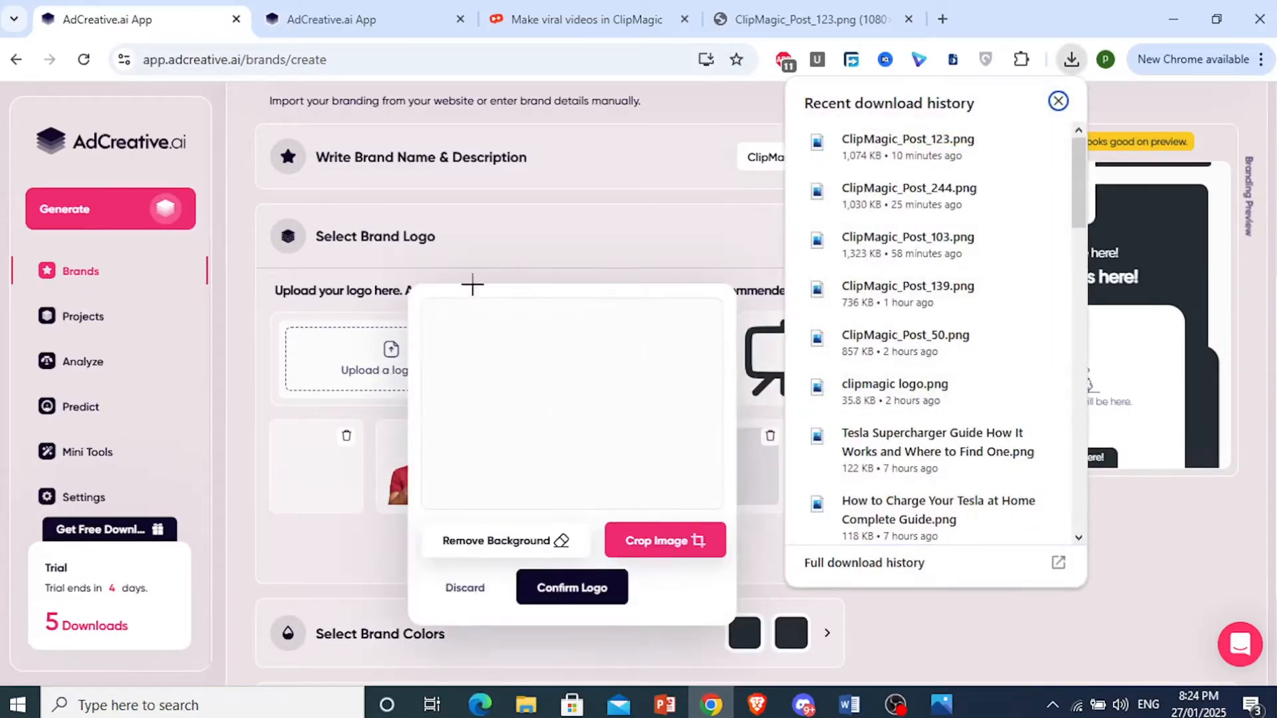
pyautogui.click(575, 588)
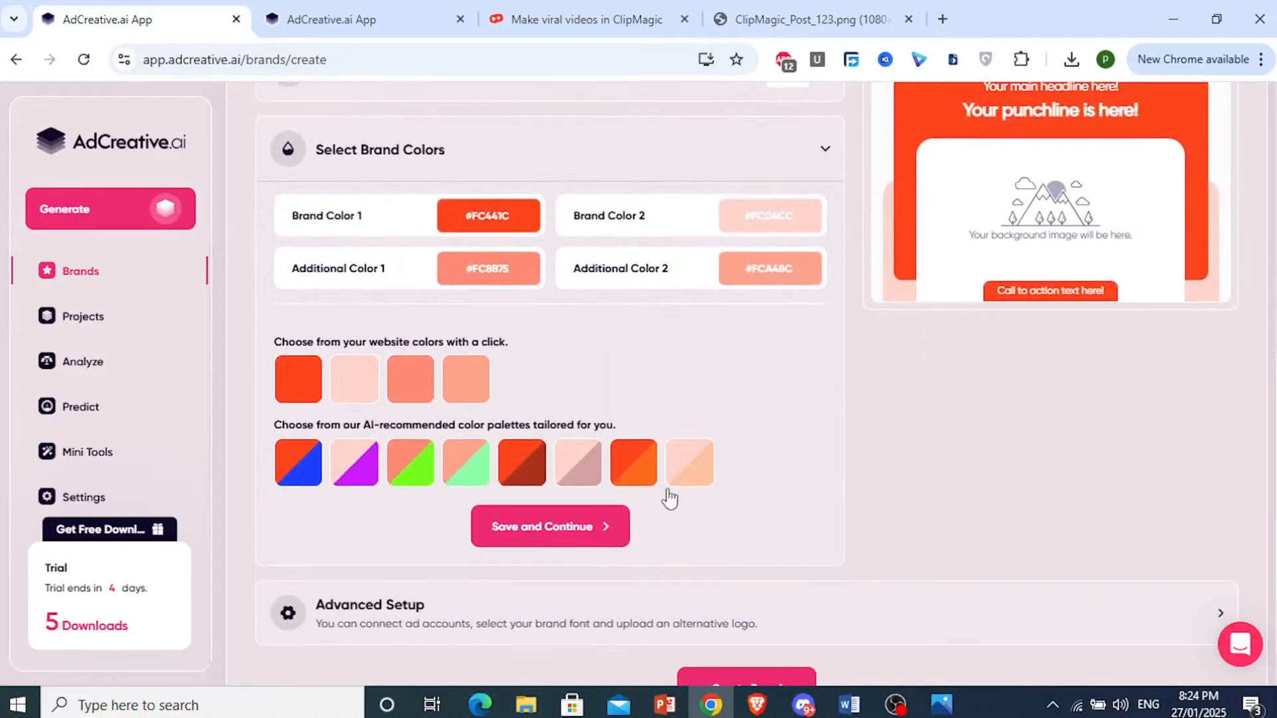
# Step: Save the suggested brand colors and create the brand, leaving the advanced setup options at their defaults
pyautogui.click(610, 527)
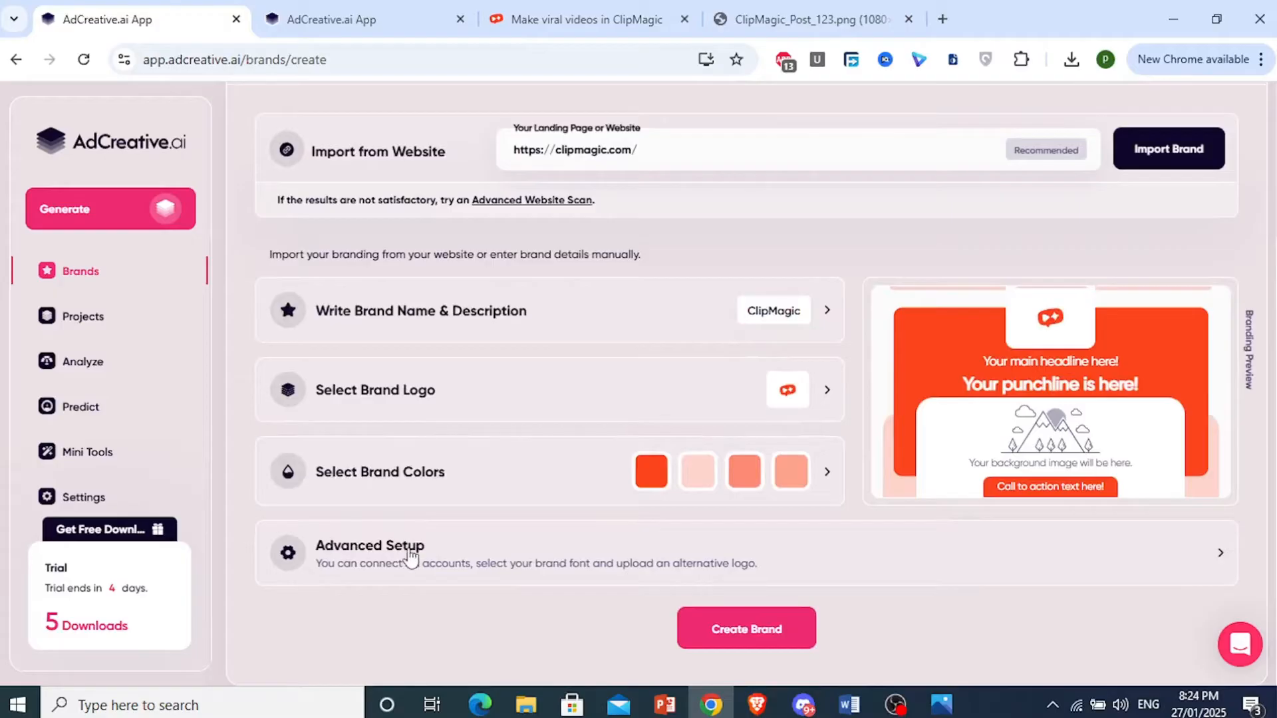
pyautogui.click(411, 557)
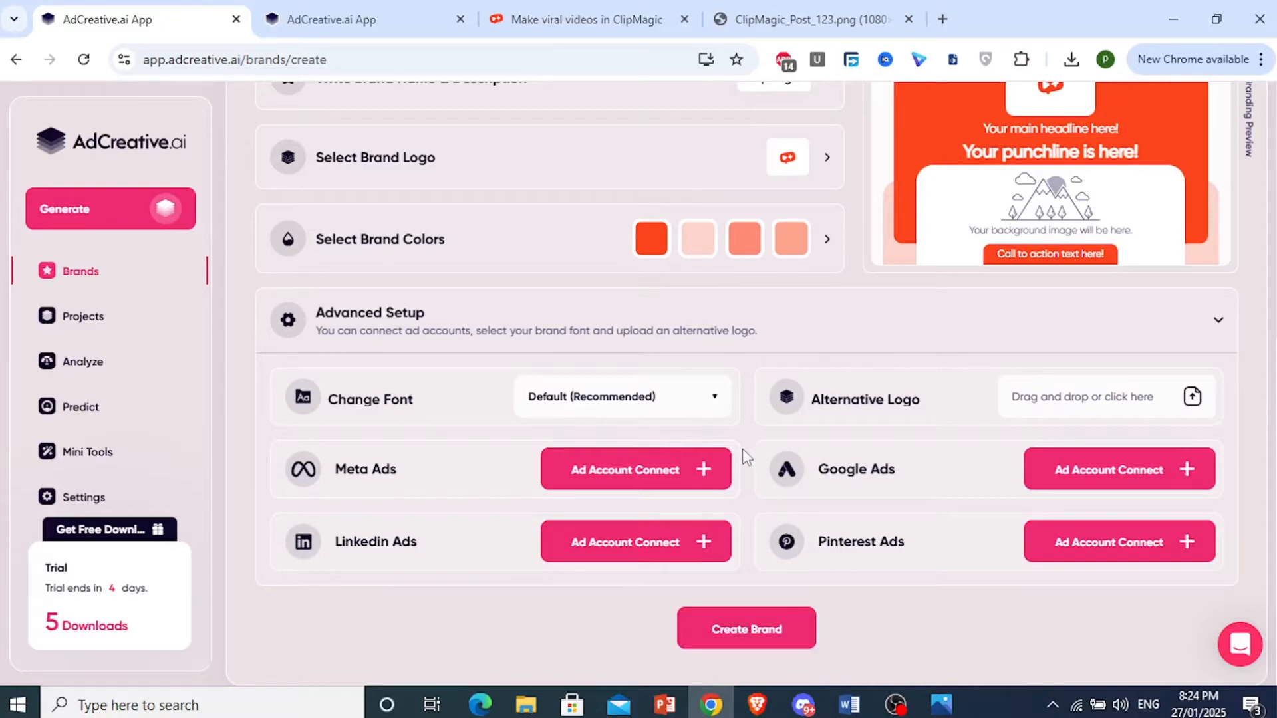
pyautogui.click(738, 628)
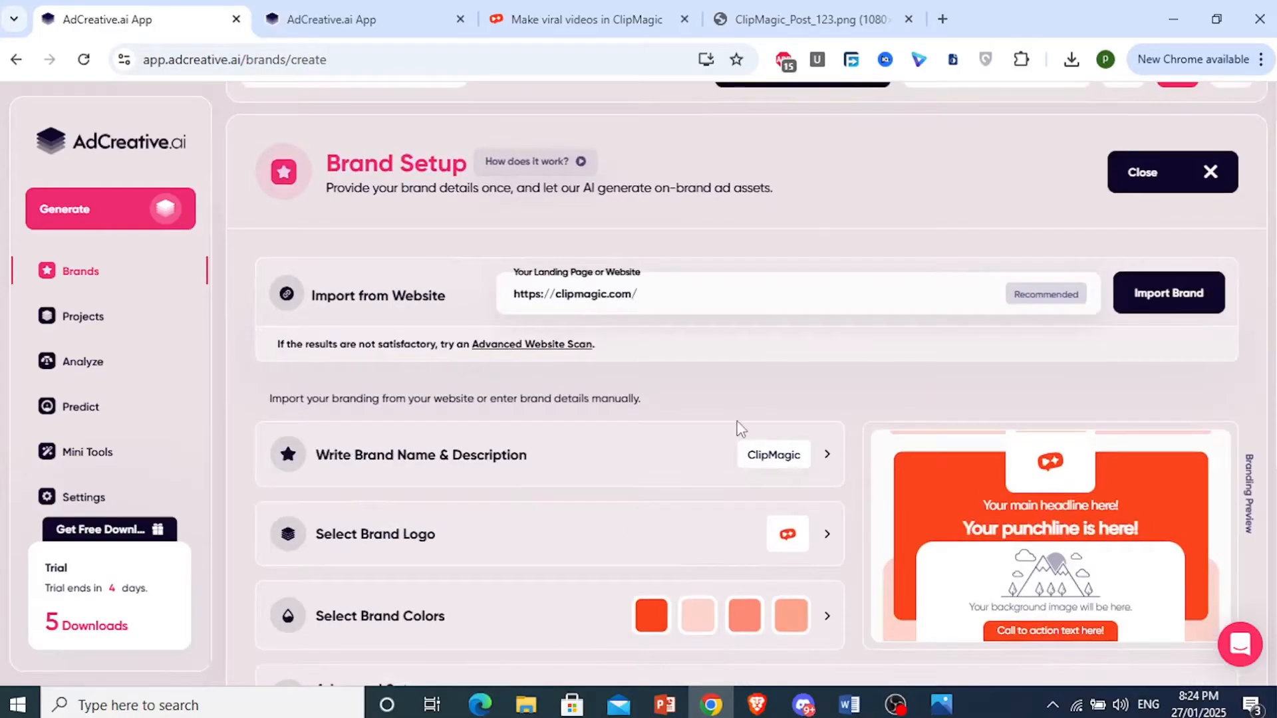
pyautogui.scroll(-5, 738, 429)
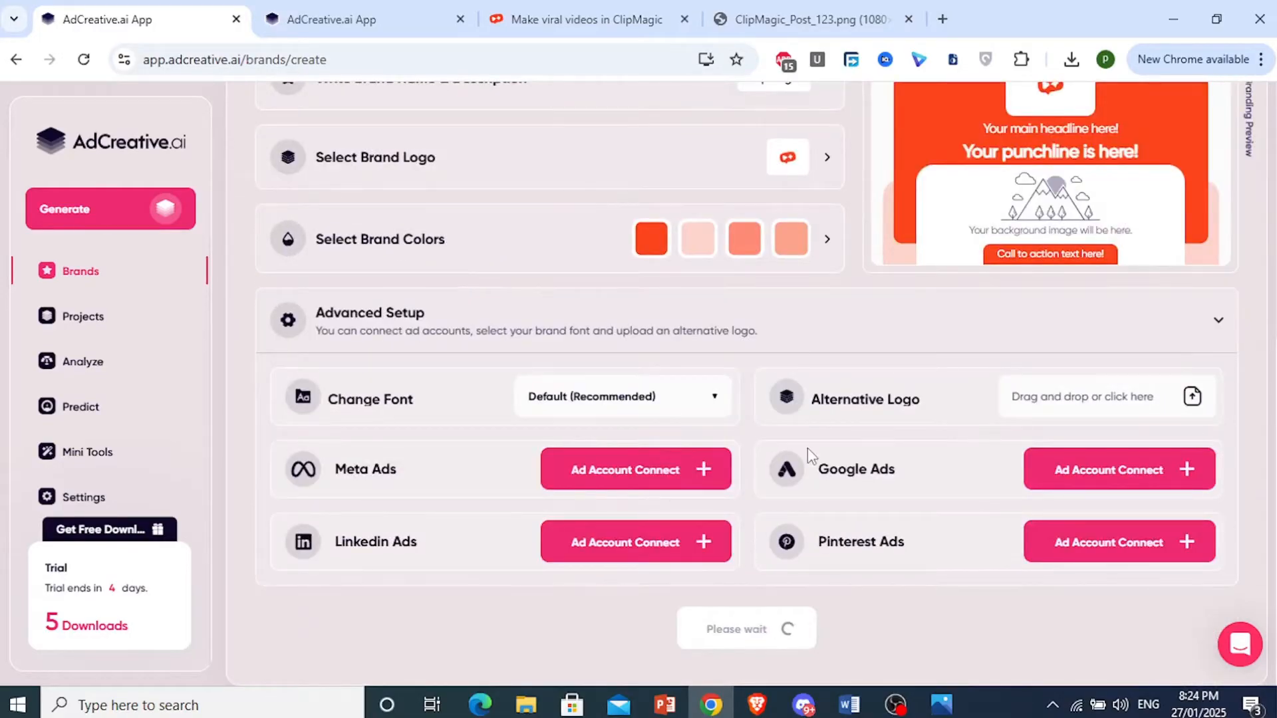
pyautogui.scroll(2, 618, 434)
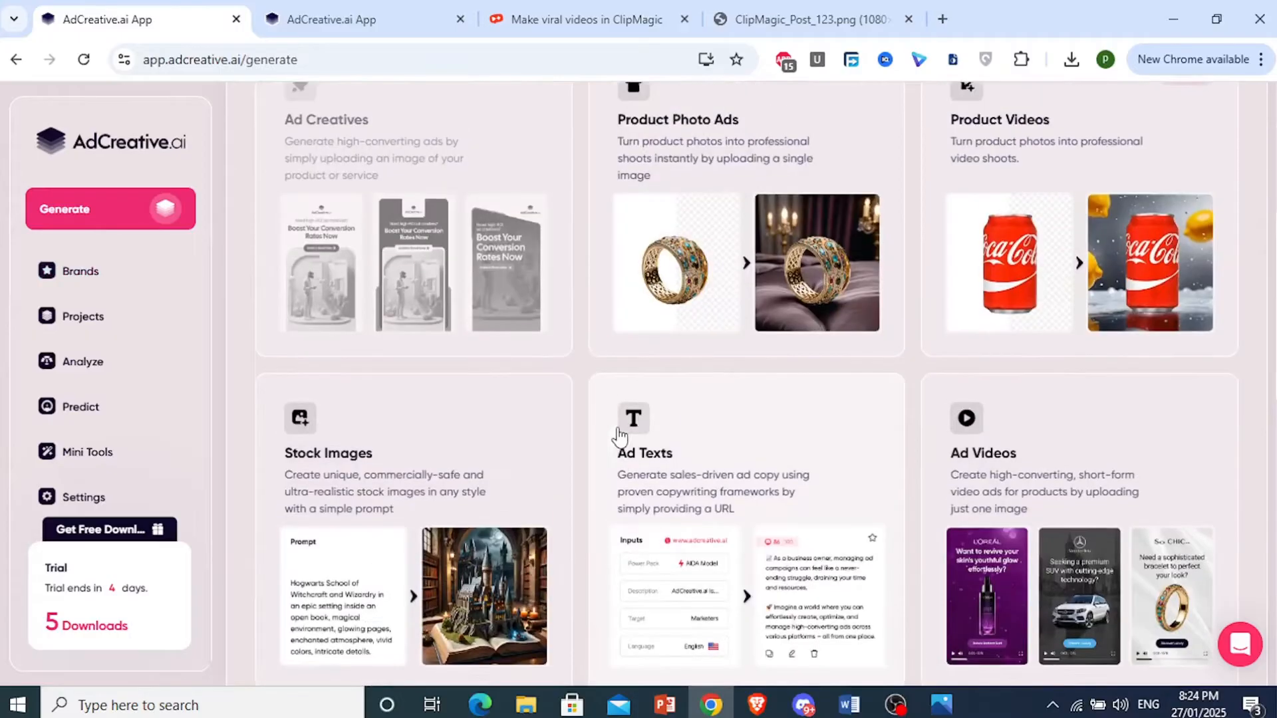
# Step: Start a new Social Creatives project instead of resuming the saved draft
pyautogui.scroll(-5, 598, 433)
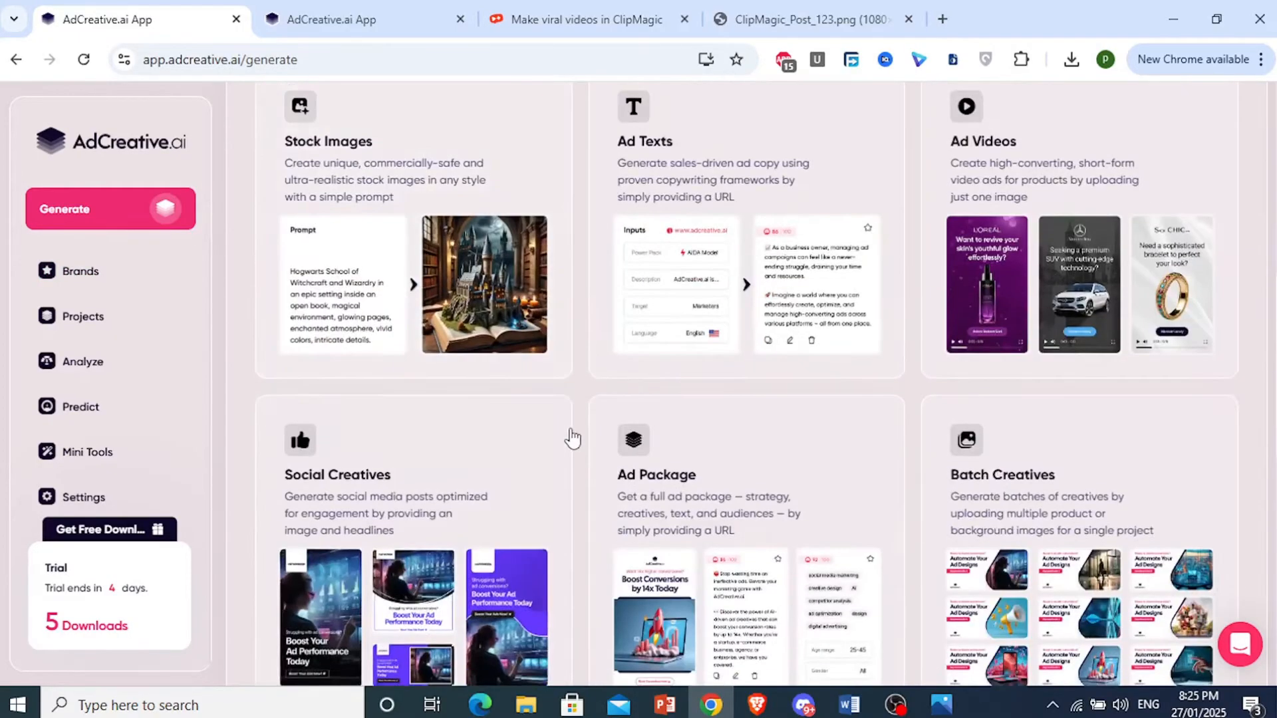
pyautogui.scroll(-3, 571, 439)
pyautogui.click(476, 365)
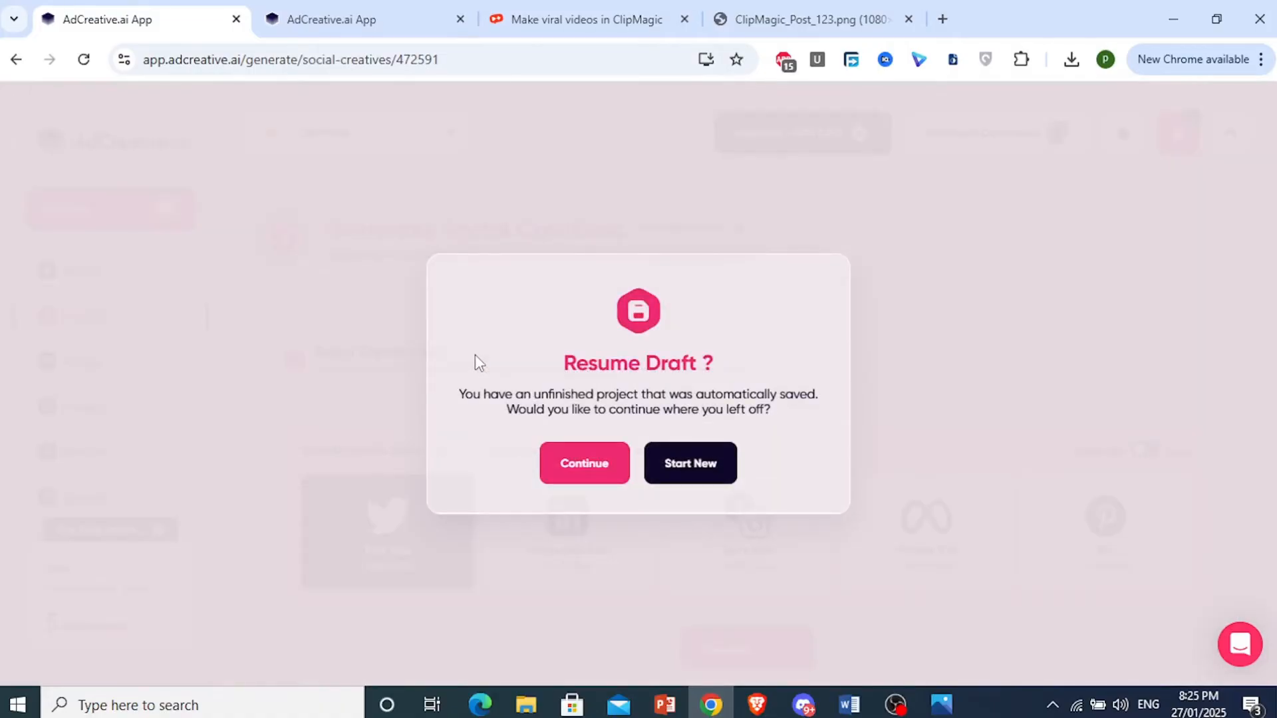
pyautogui.click(685, 474)
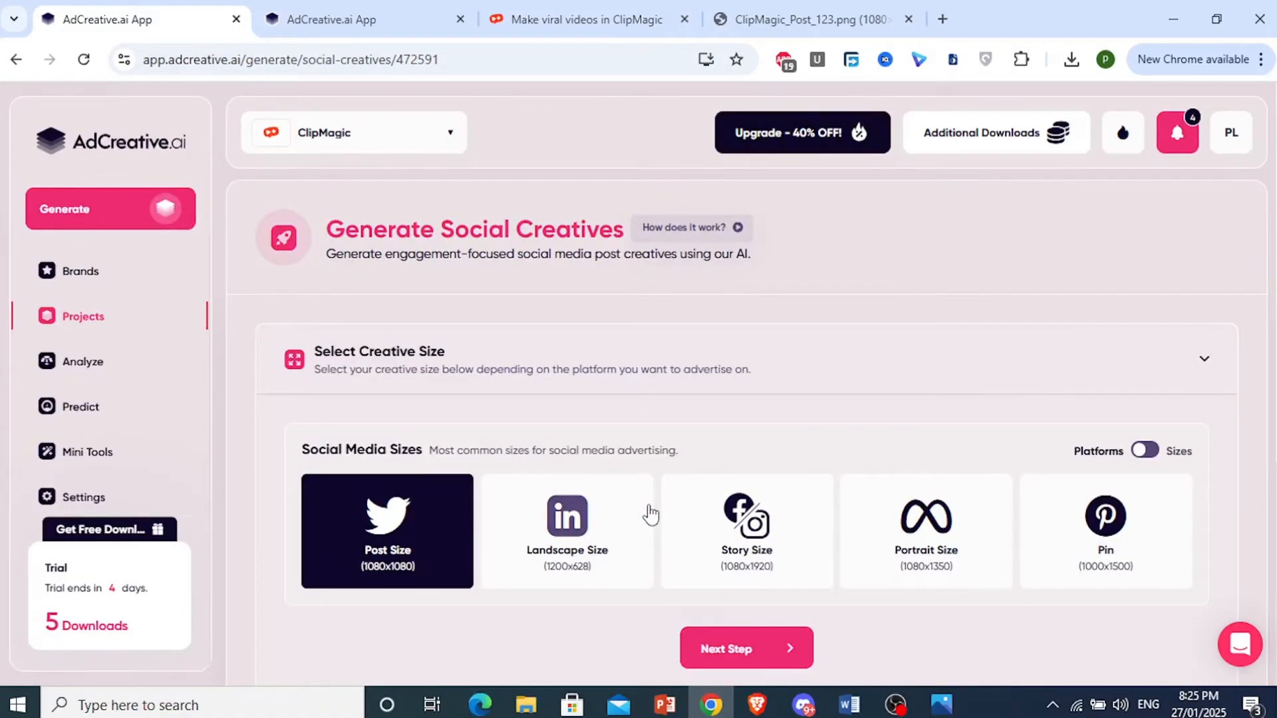
# Step: Choose the Story Size (1080x1920) creative format and continue to the text stage
pyautogui.click(764, 557)
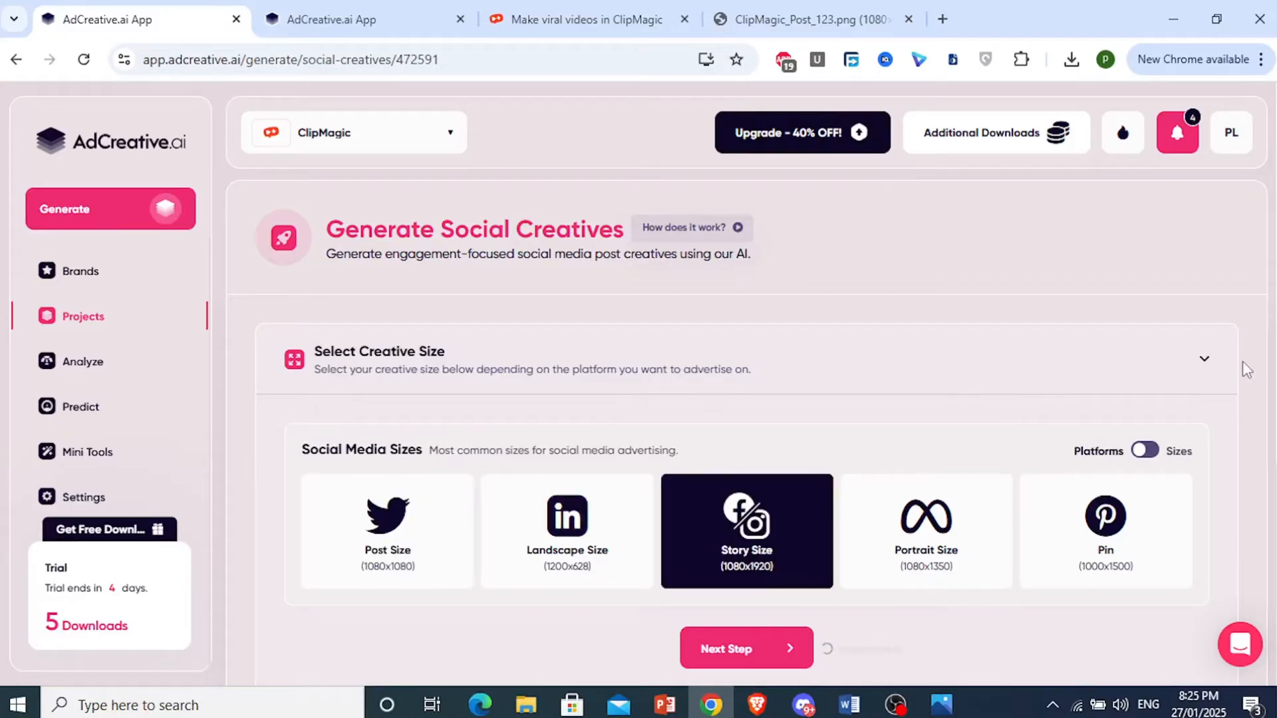
pyautogui.scroll(-3, 732, 518)
pyautogui.click(706, 464)
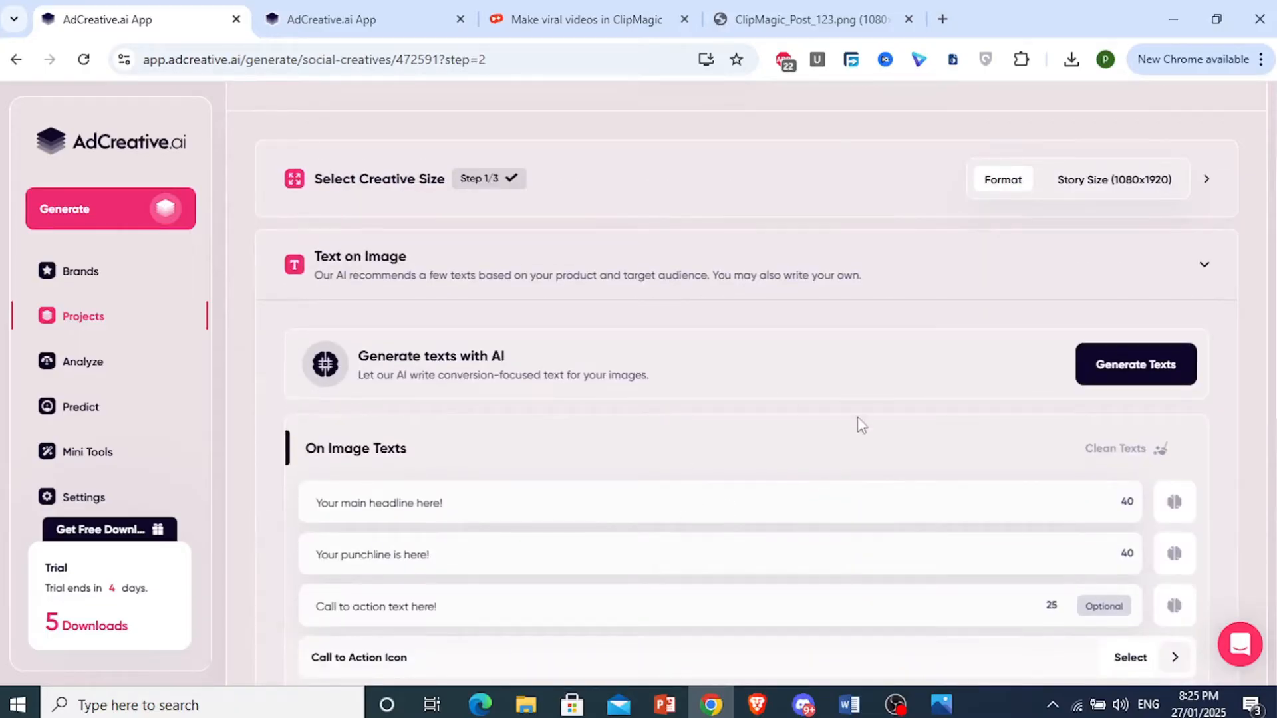
# Step: Open the AI text generation form for the on-image texts and look through the available tones
pyautogui.scroll(-1, 746, 391)
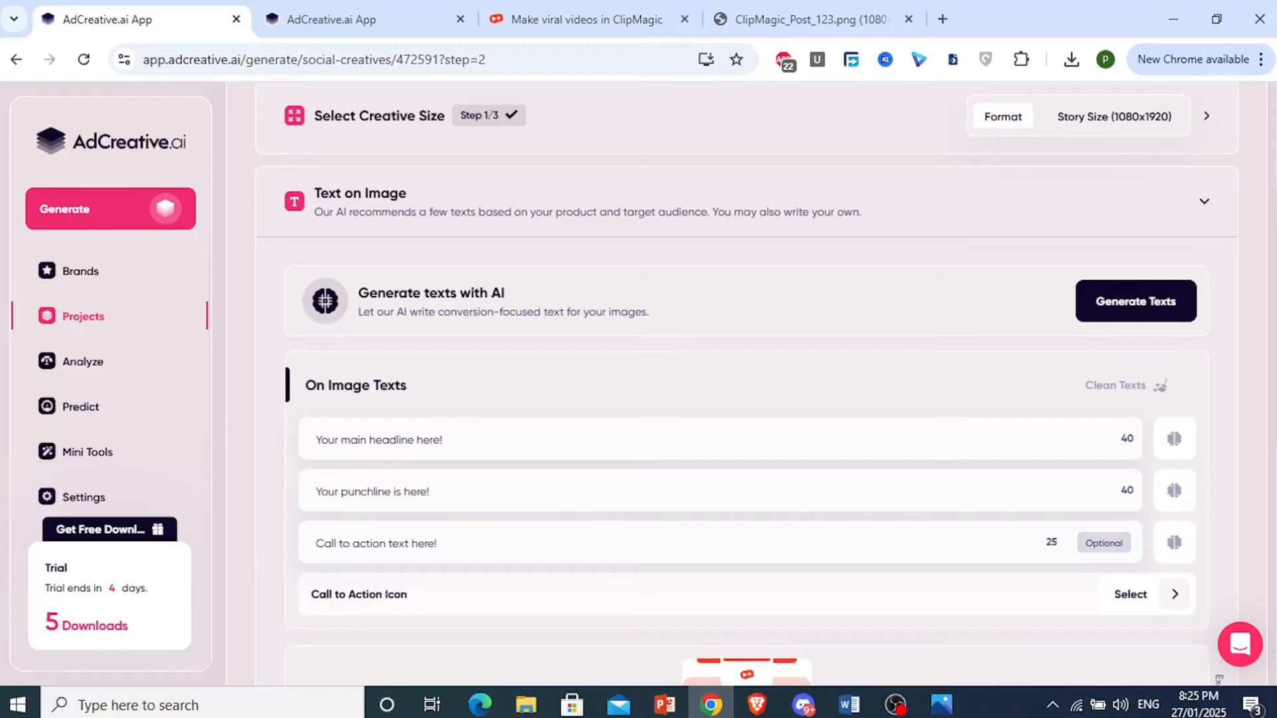
pyautogui.click(1147, 319)
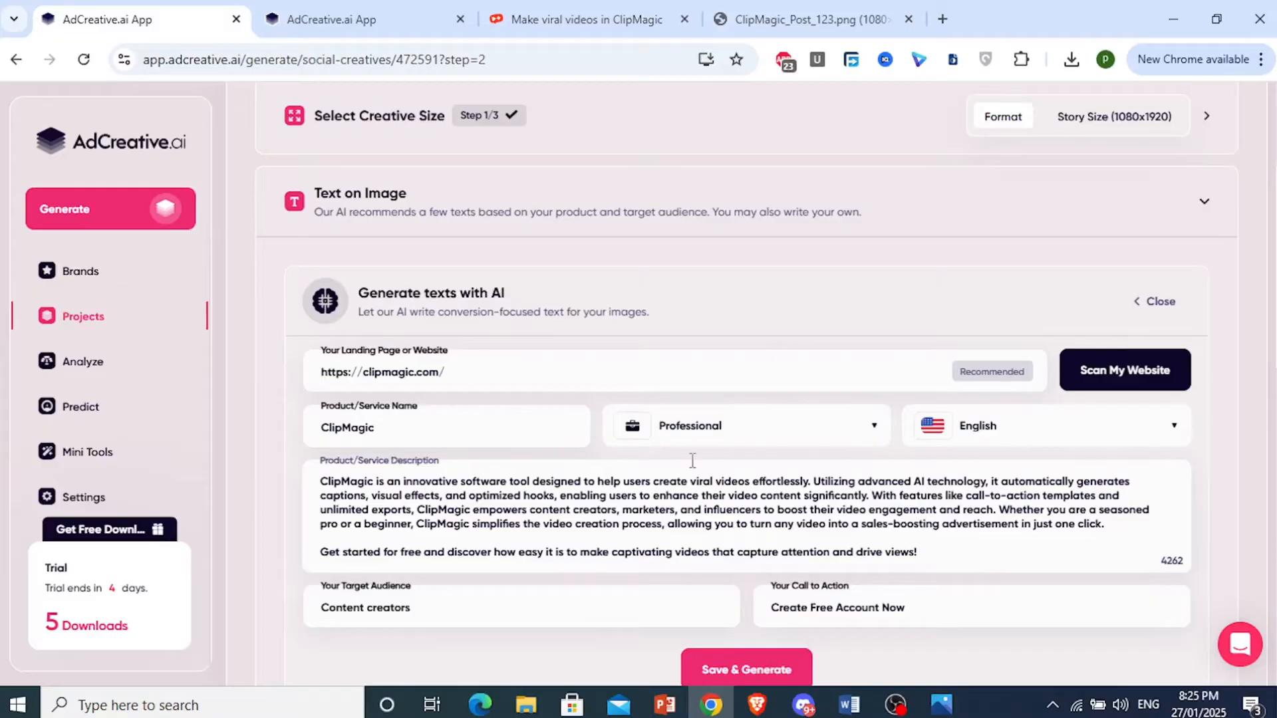
pyautogui.click(731, 432)
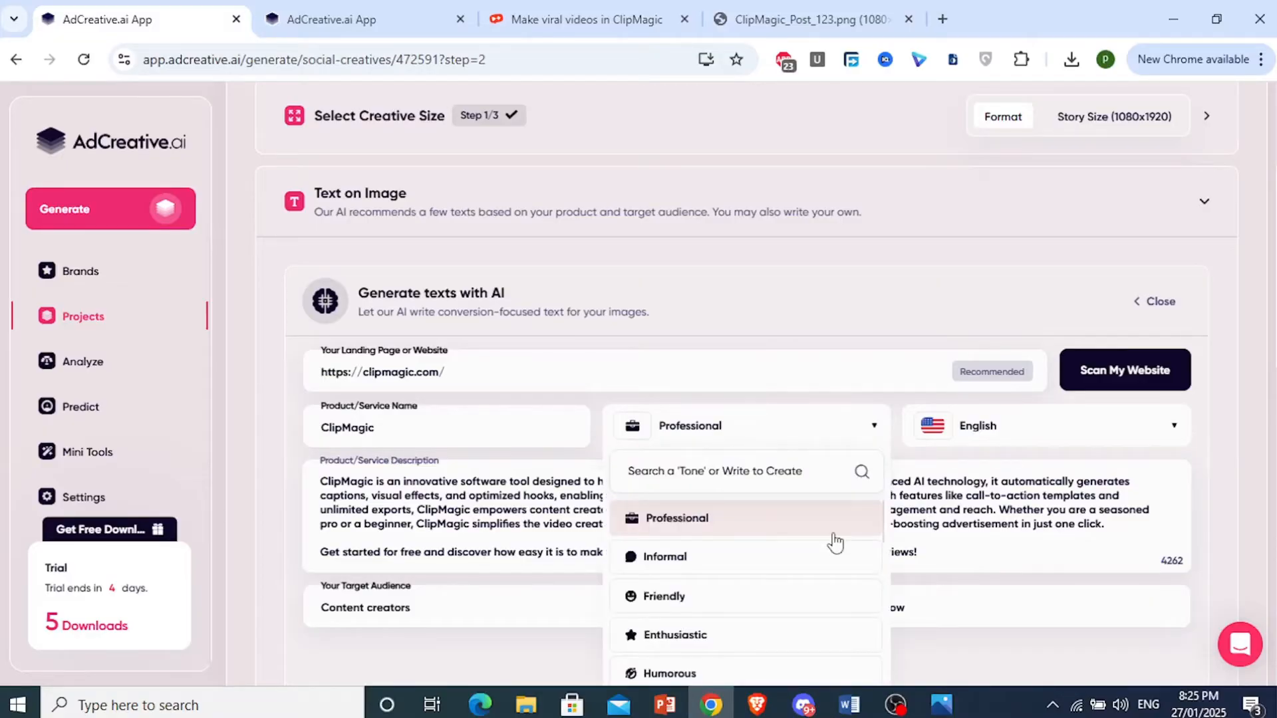
pyautogui.scroll(-5, 776, 573)
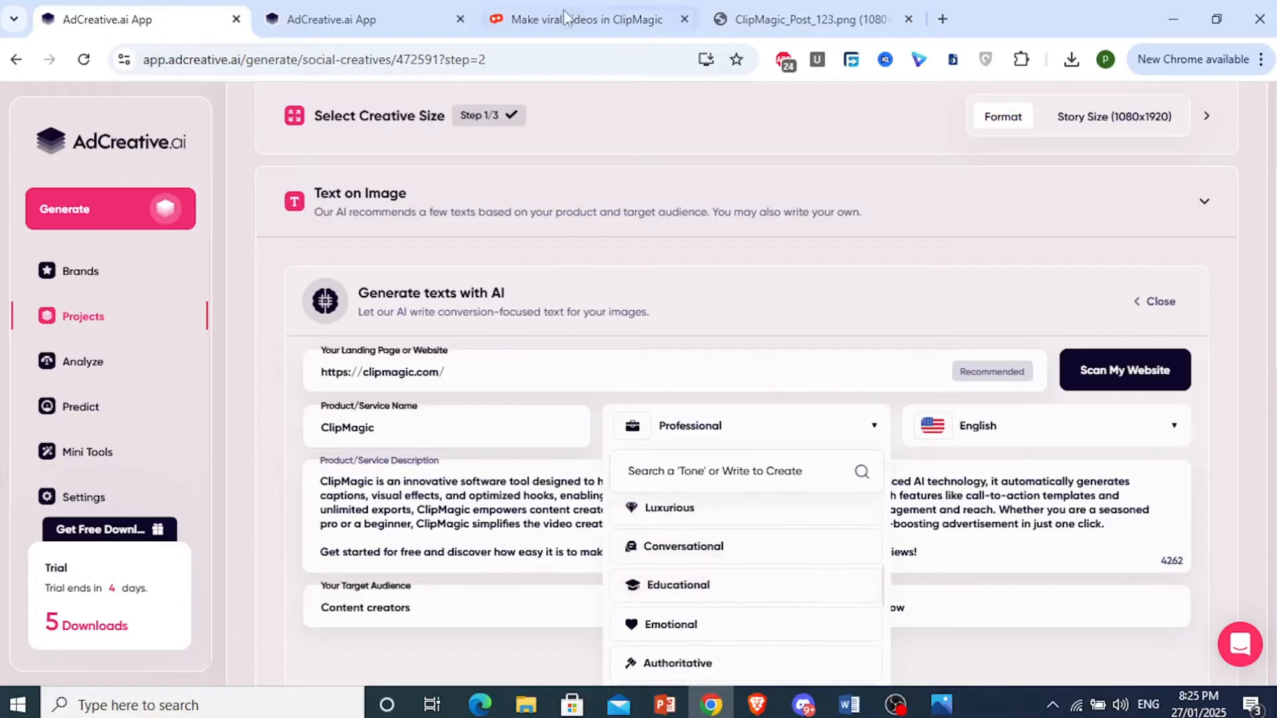
# Step: Switch to the ClipMagic website, look over its homepage for the brand's style, and return to the text generation form
pyautogui.click(564, 13)
pyautogui.scroll(-10, 563, 348)
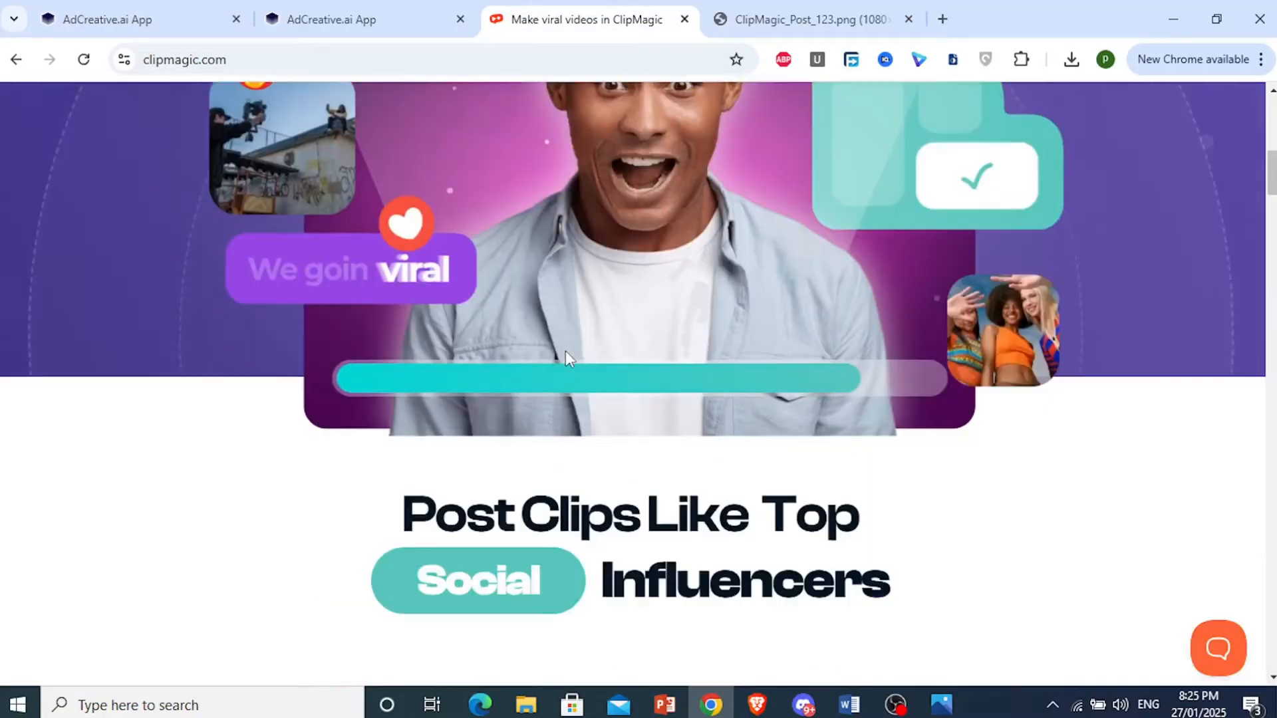
pyautogui.scroll(-10, 564, 348)
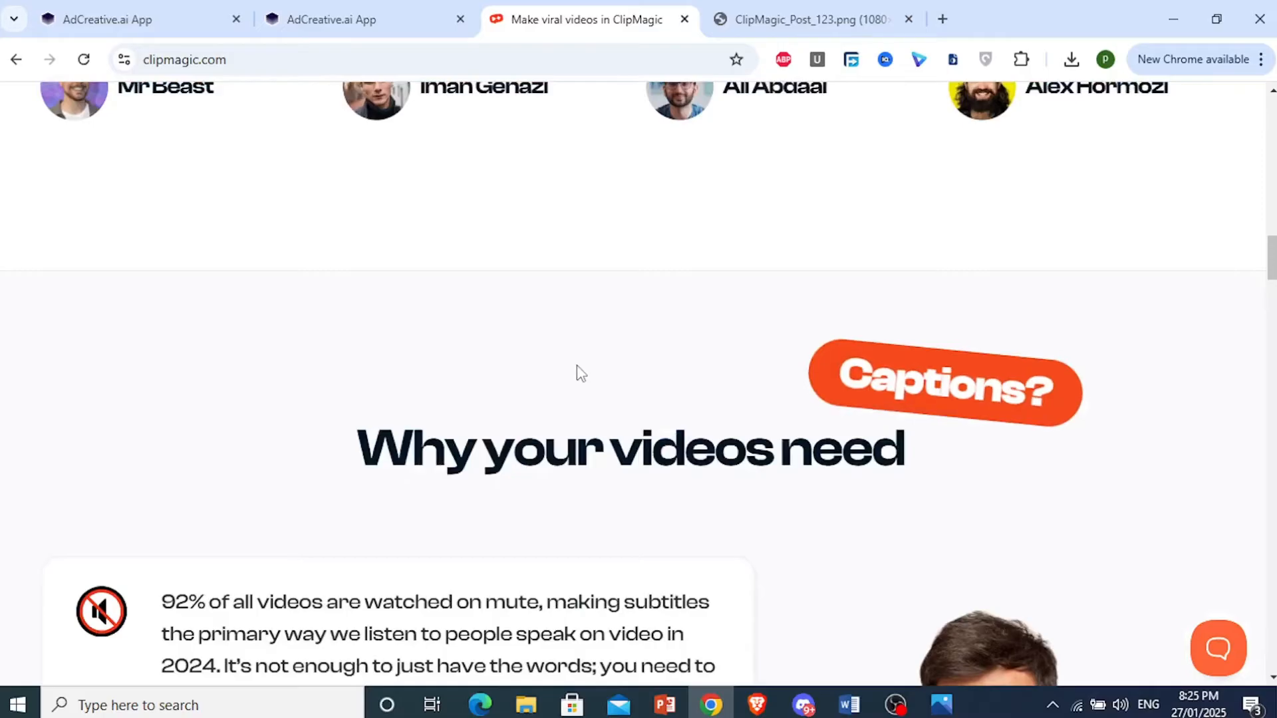
pyautogui.click(162, 13)
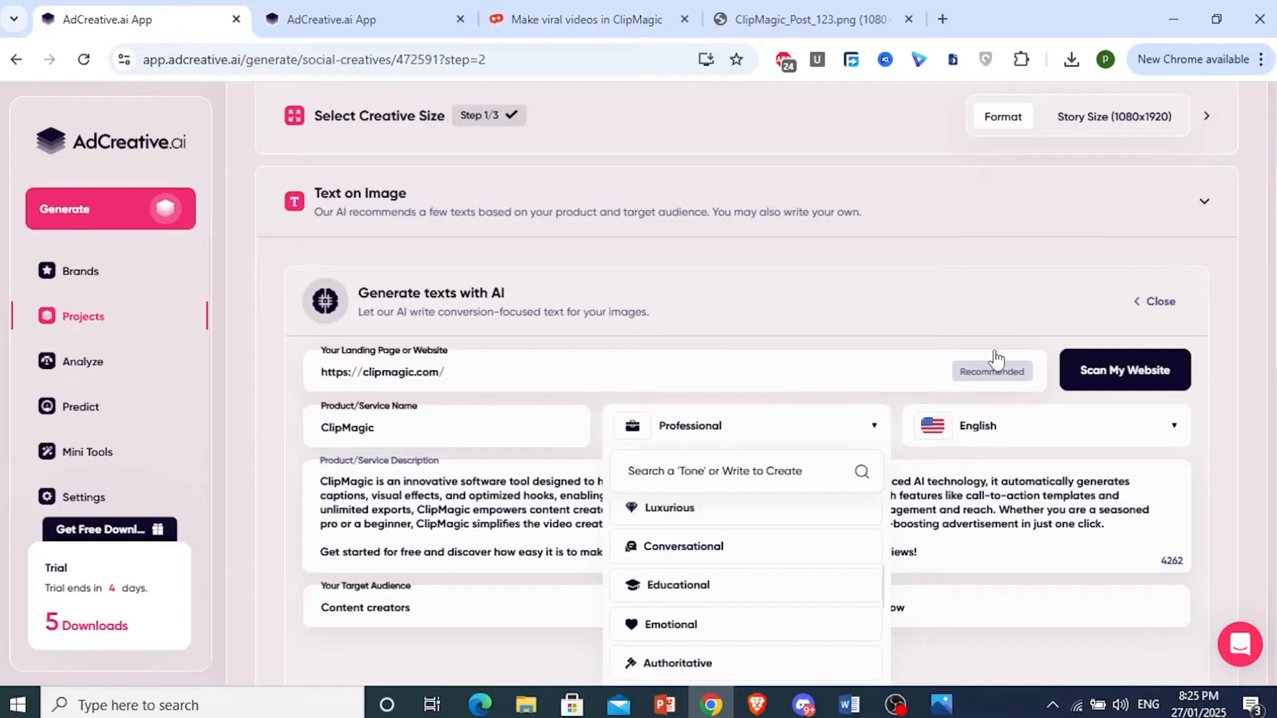
# Step: Look through the output languages offered for the texts, keeping English selected
pyautogui.click(1082, 433)
pyautogui.scroll(-2, 1063, 512)
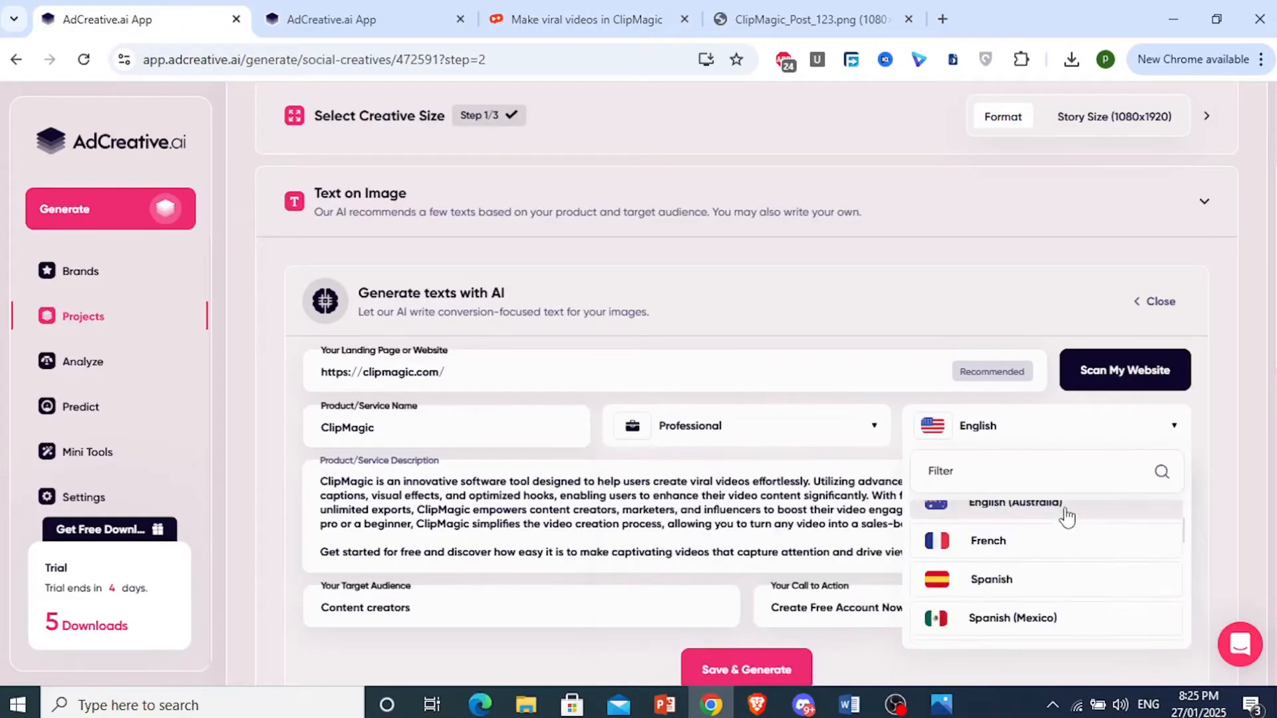
pyautogui.scroll(-3, 1086, 549)
pyautogui.scroll(-2, 1077, 532)
pyautogui.click(1031, 442)
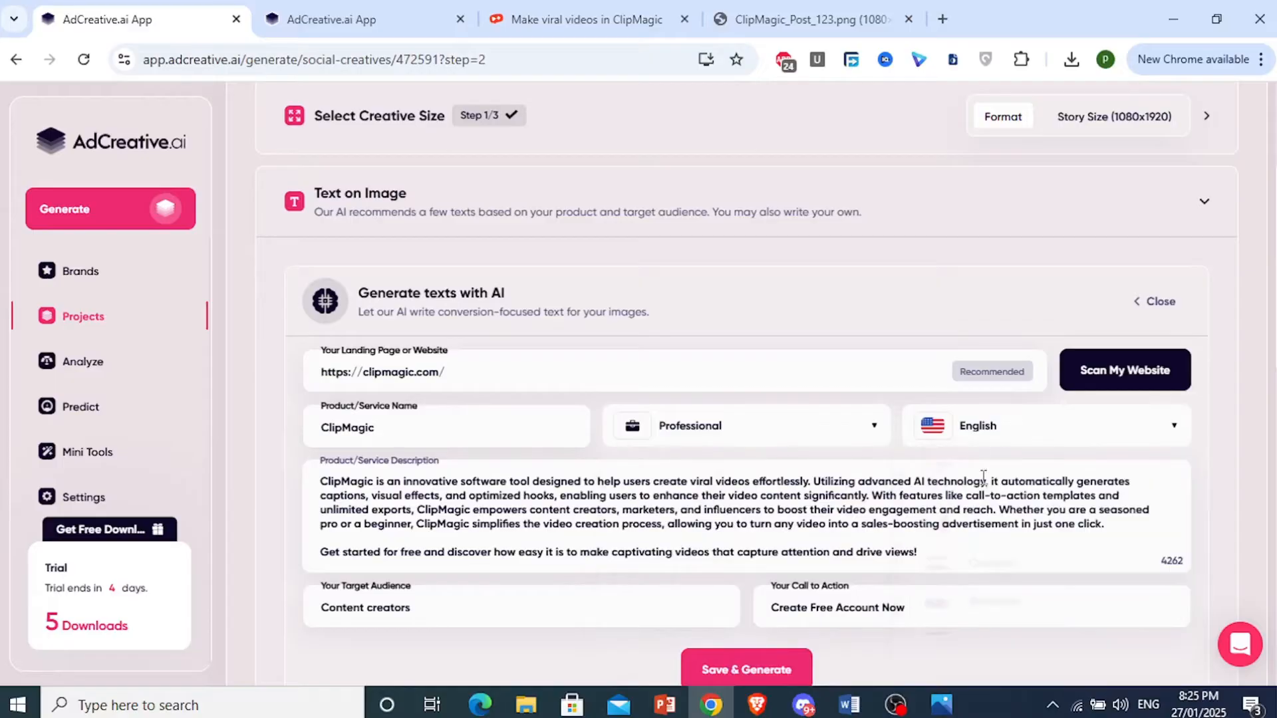
# Step: Generate the on-image texts from the prefilled ClipMagic details and continue to the background image stage
pyautogui.scroll(-3, 830, 442)
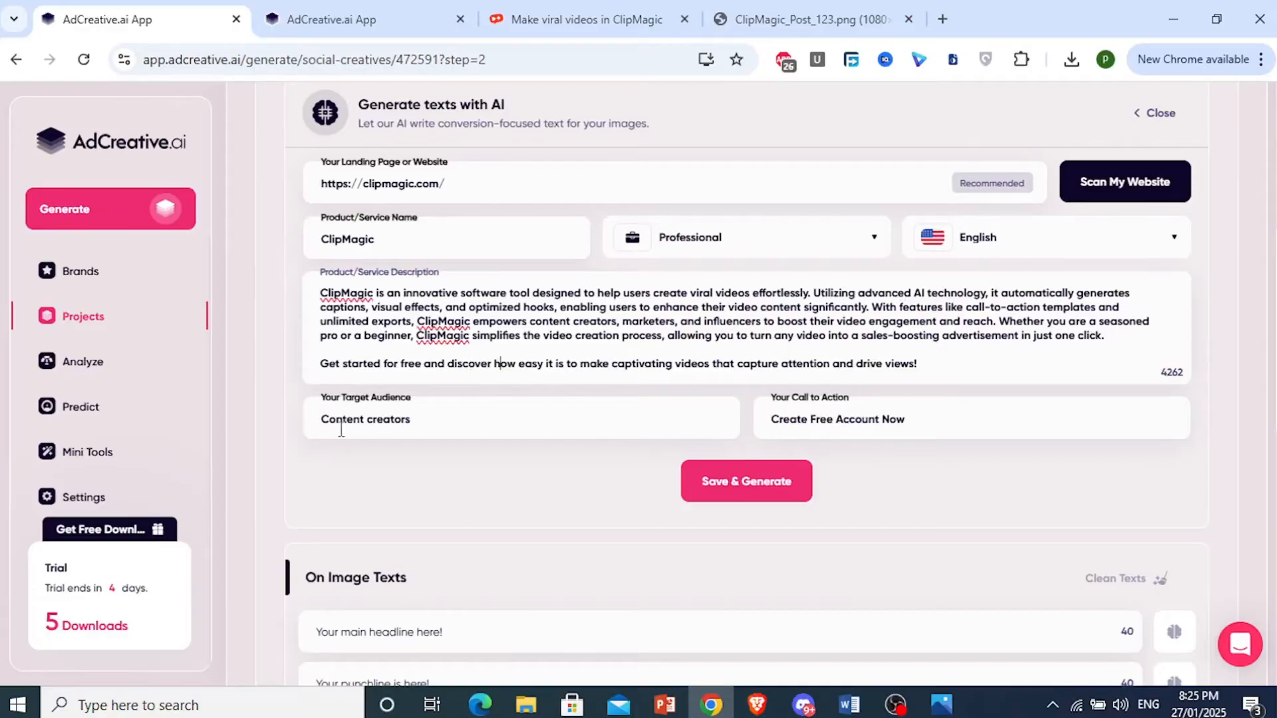
pyautogui.moveTo(333, 414); pyautogui.dragTo(452, 408)
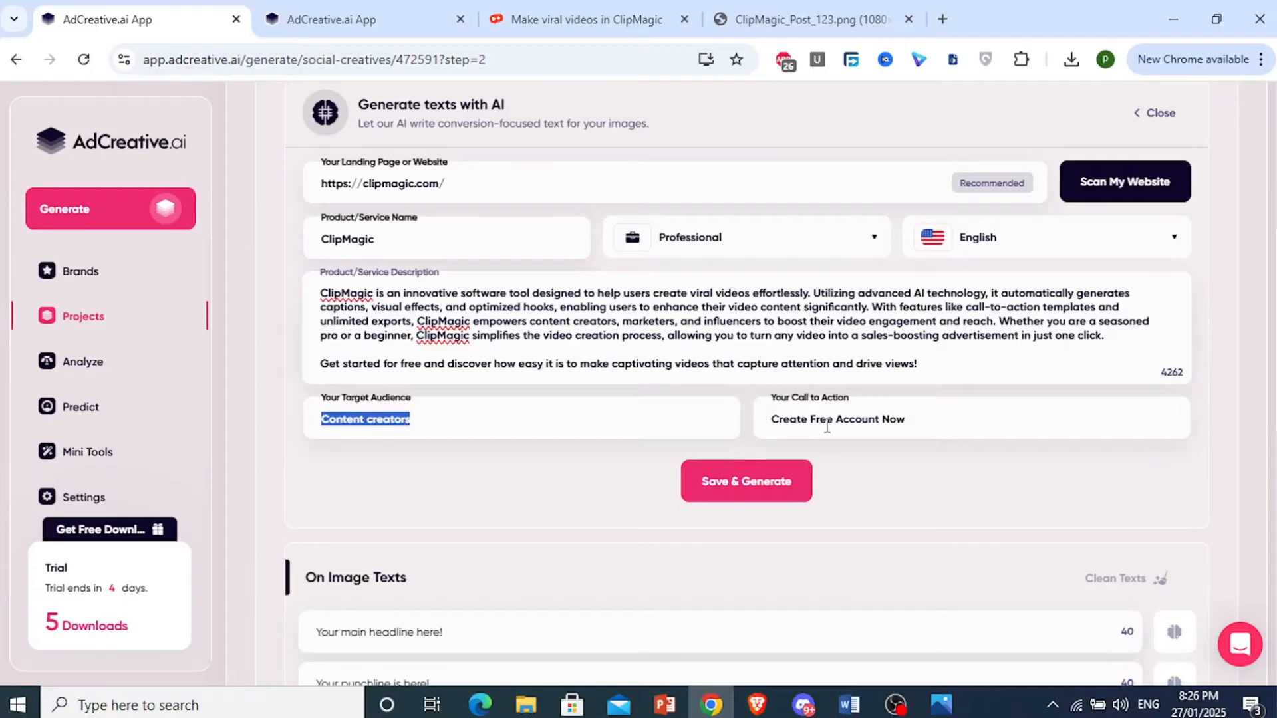
pyautogui.click(759, 489)
pyautogui.scroll(-4, 754, 530)
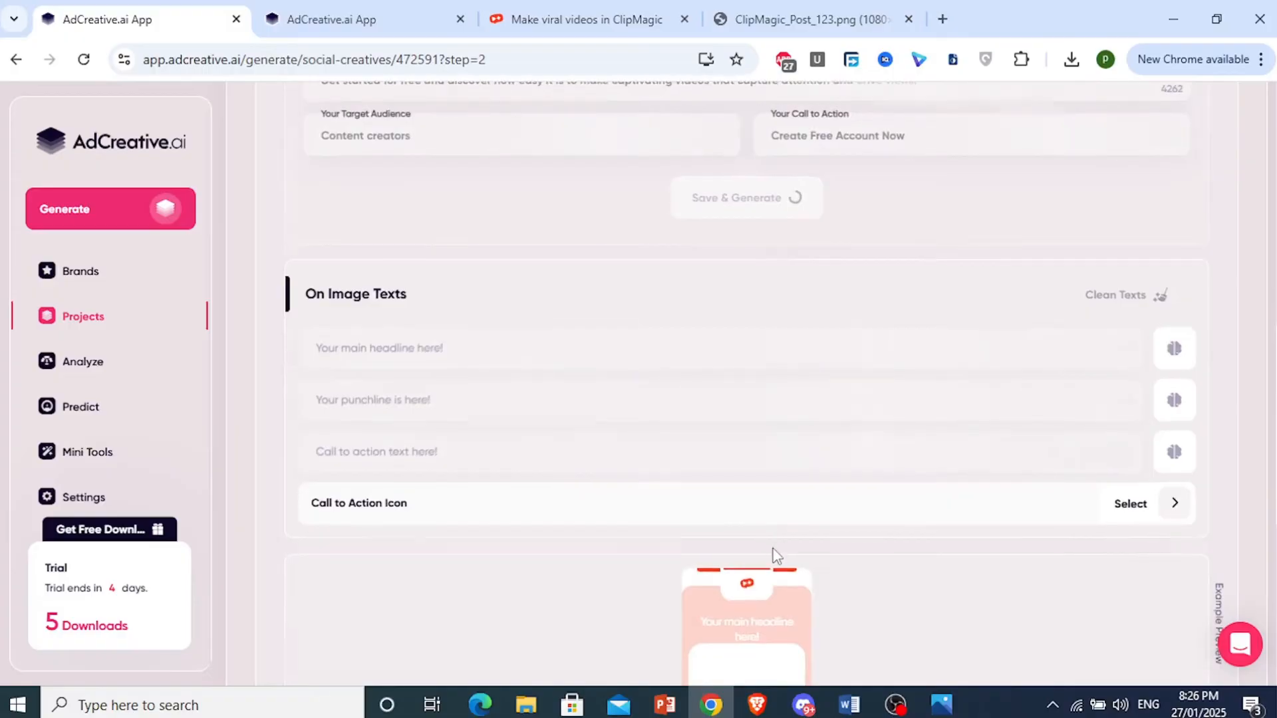
pyautogui.scroll(-3, 772, 556)
pyautogui.scroll(-1, 737, 463)
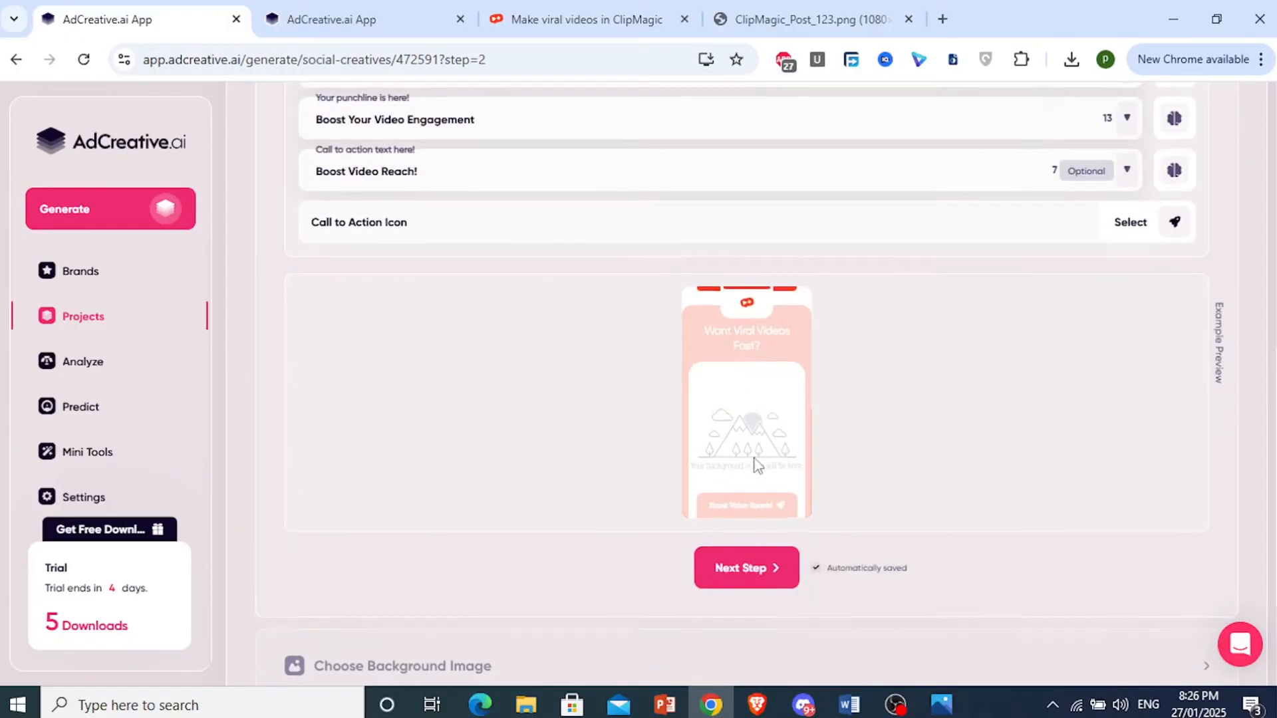
pyautogui.scroll(-1, 755, 465)
pyautogui.click(741, 473)
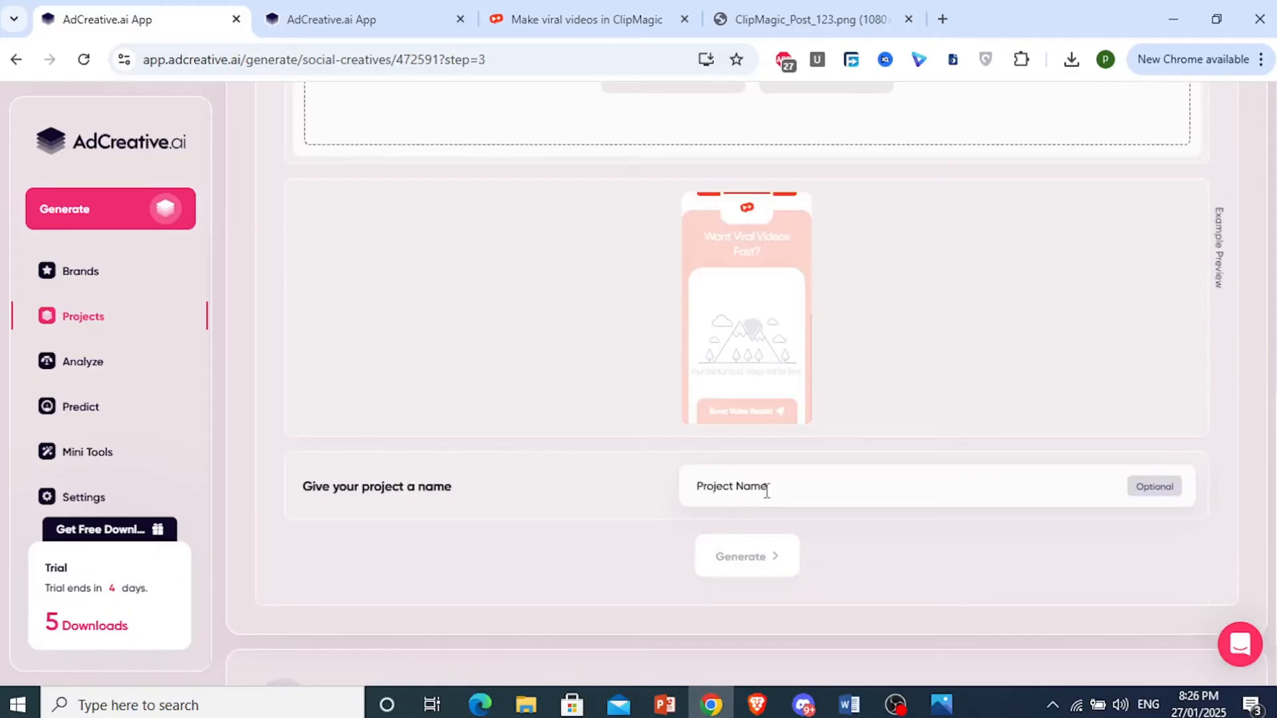
# Step: Search the stock image database for "video editing" background images
pyautogui.scroll(1, 767, 491)
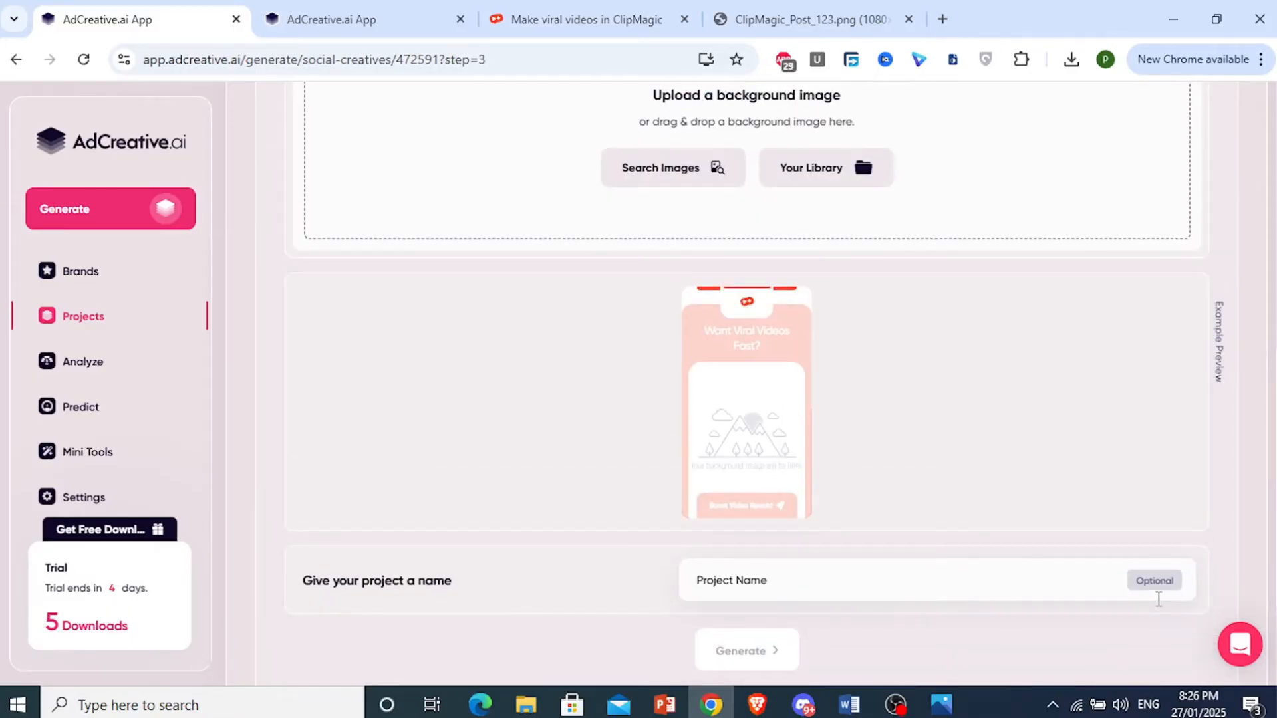
pyautogui.scroll(-1, 741, 567)
pyautogui.scroll(4, 776, 533)
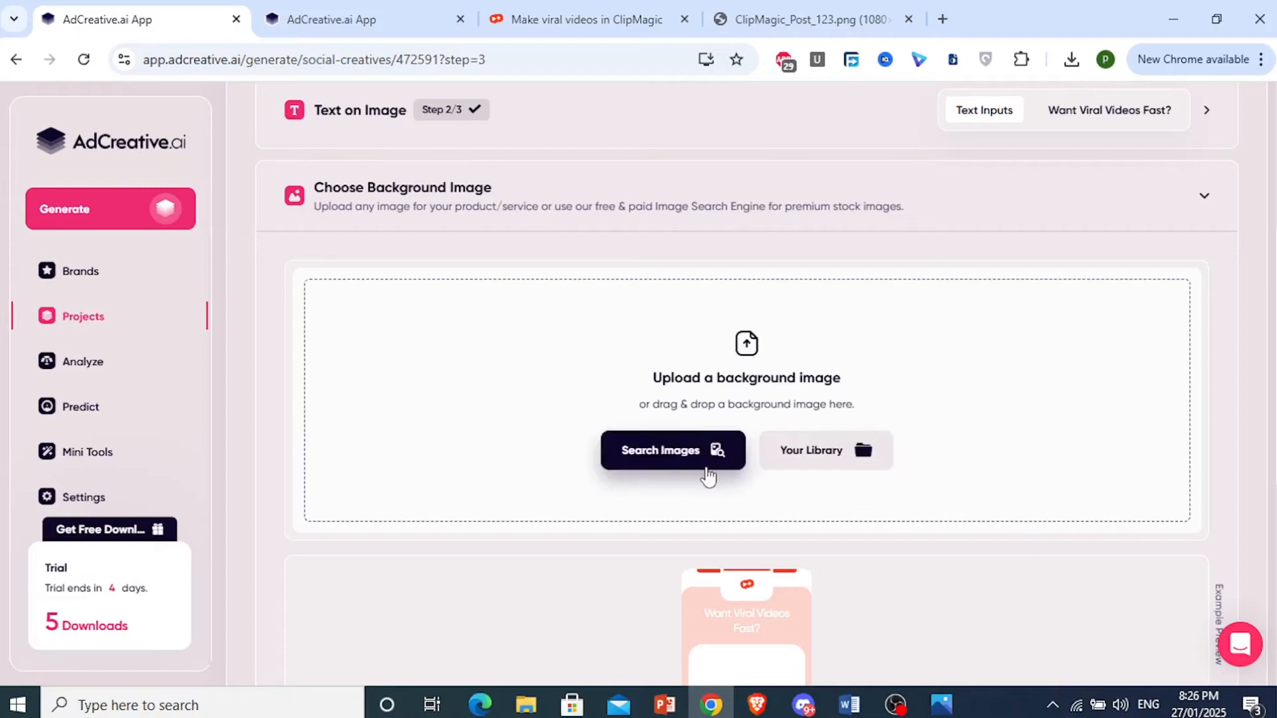
pyautogui.click(672, 457)
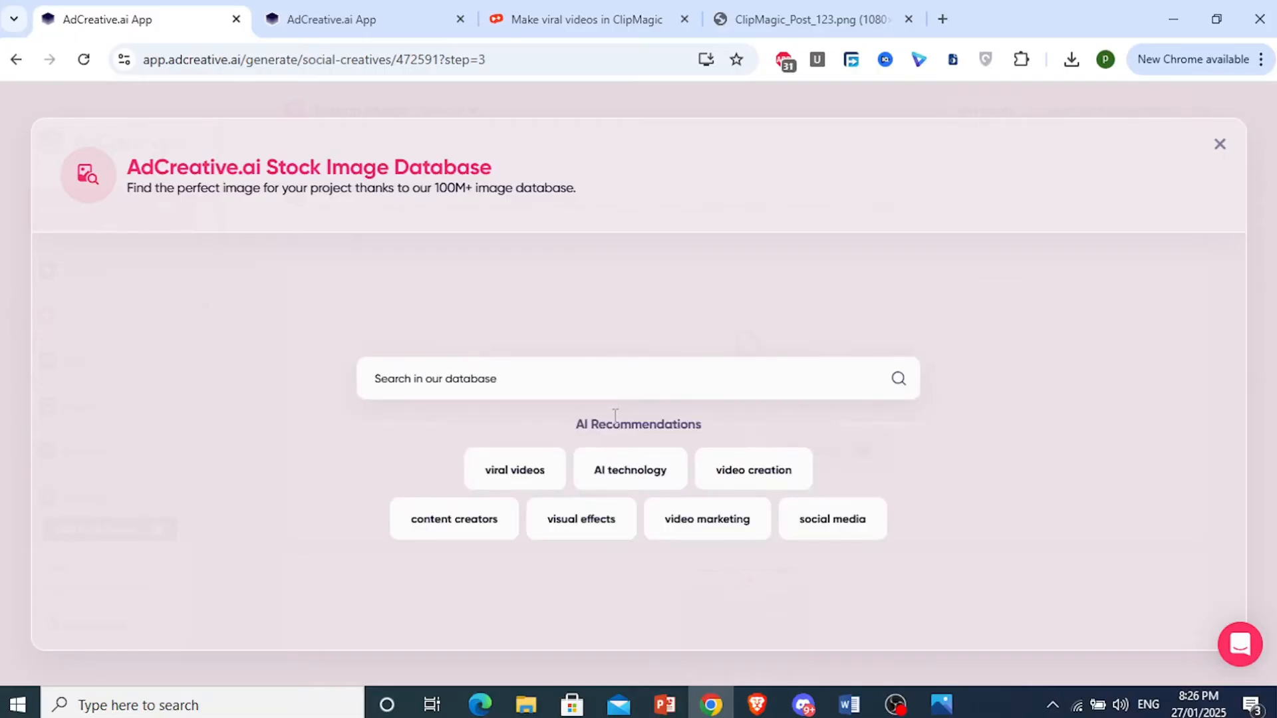
pyautogui.click(593, 386)
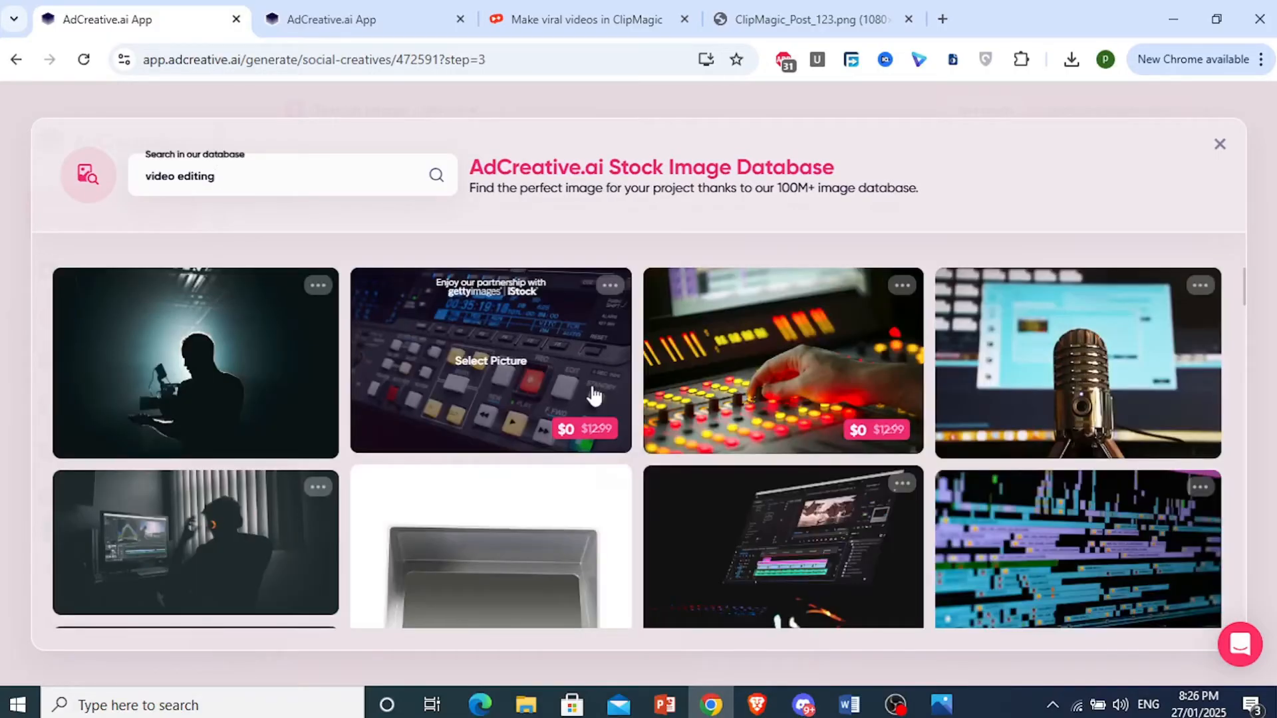
# Step: Check the ClipMagic homepage and the earlier generated creatives for image ideas, then return to the background image stage
pyautogui.click(579, 19)
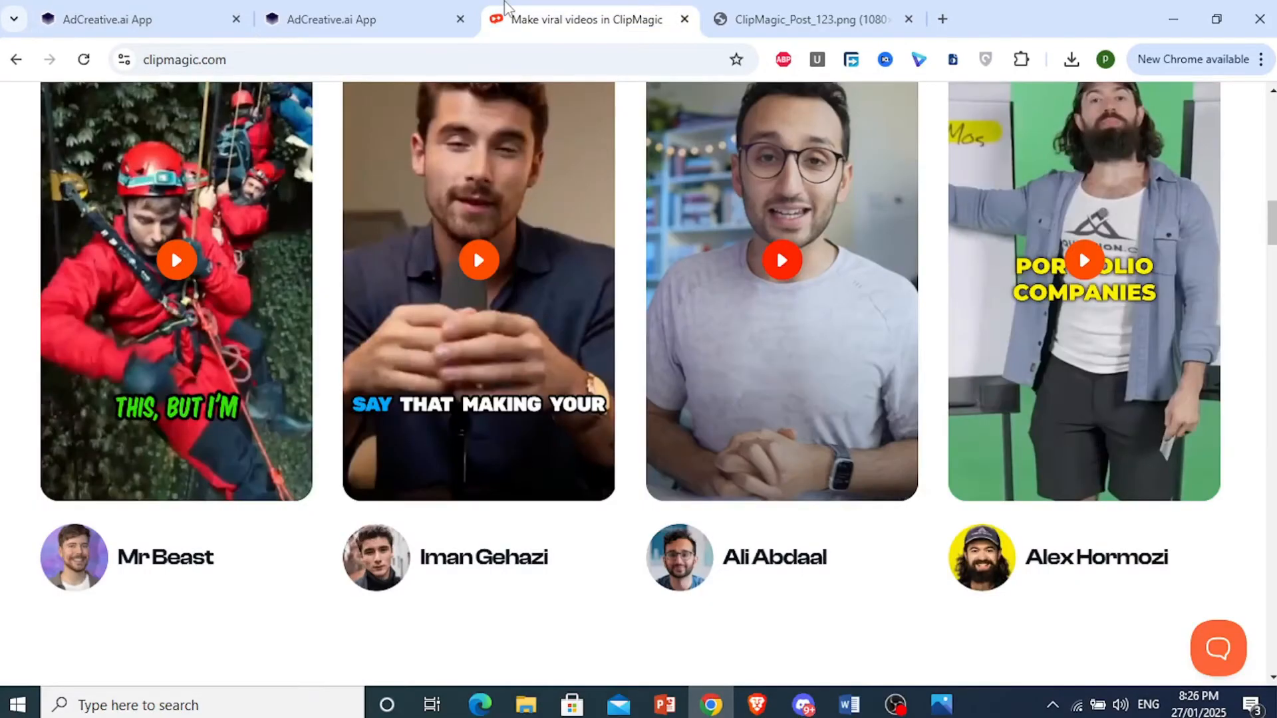
pyautogui.scroll(10, 1079, 249)
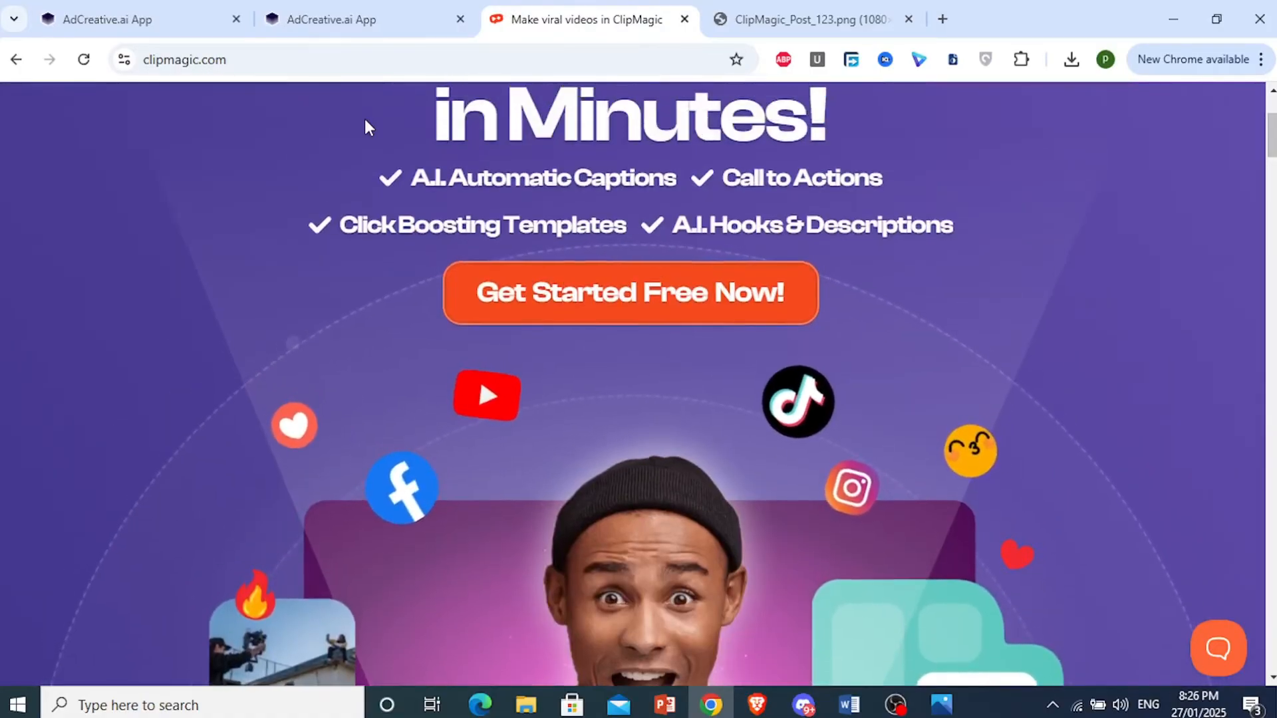
pyautogui.click(189, 15)
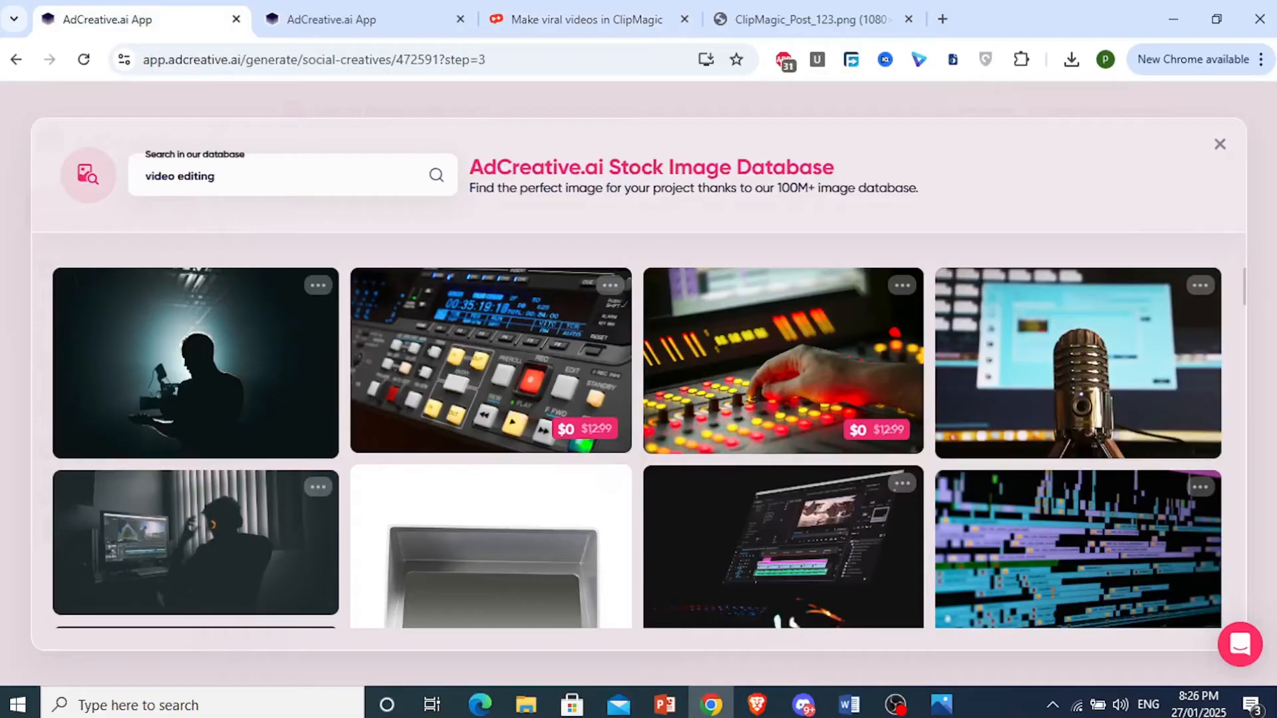
pyautogui.press('Escape')
pyautogui.click(407, 9)
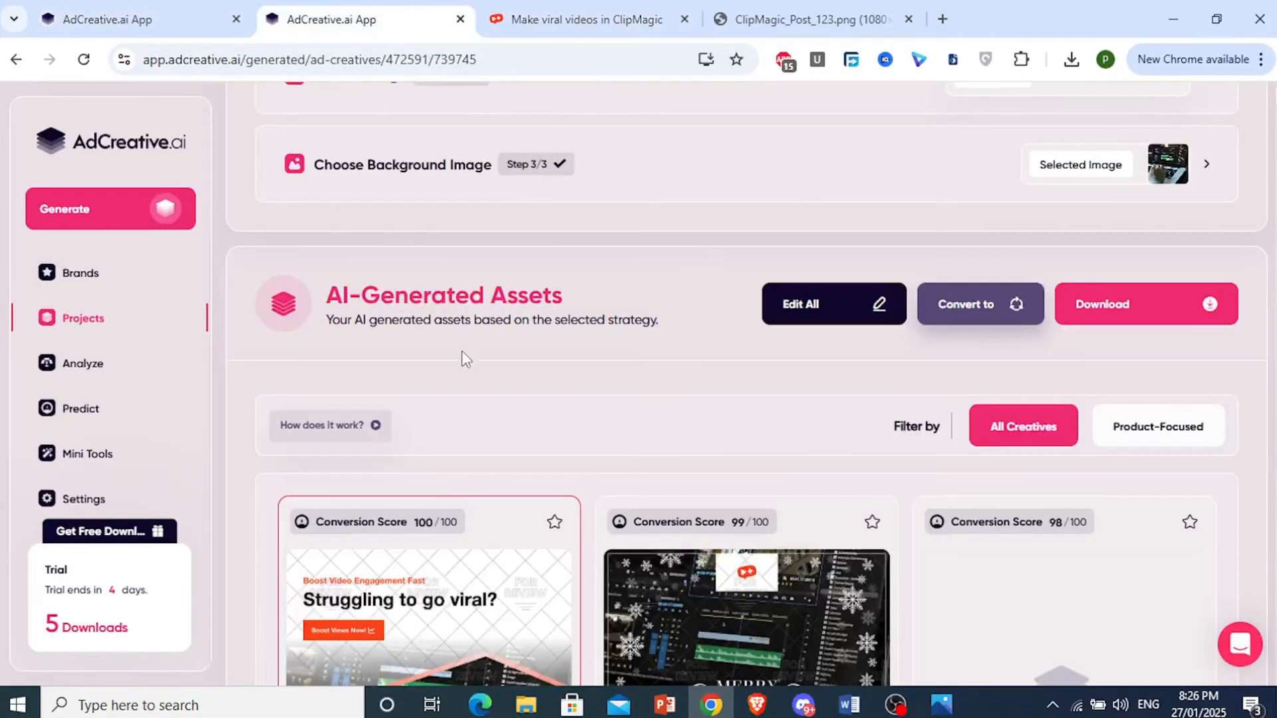
pyautogui.click(153, 19)
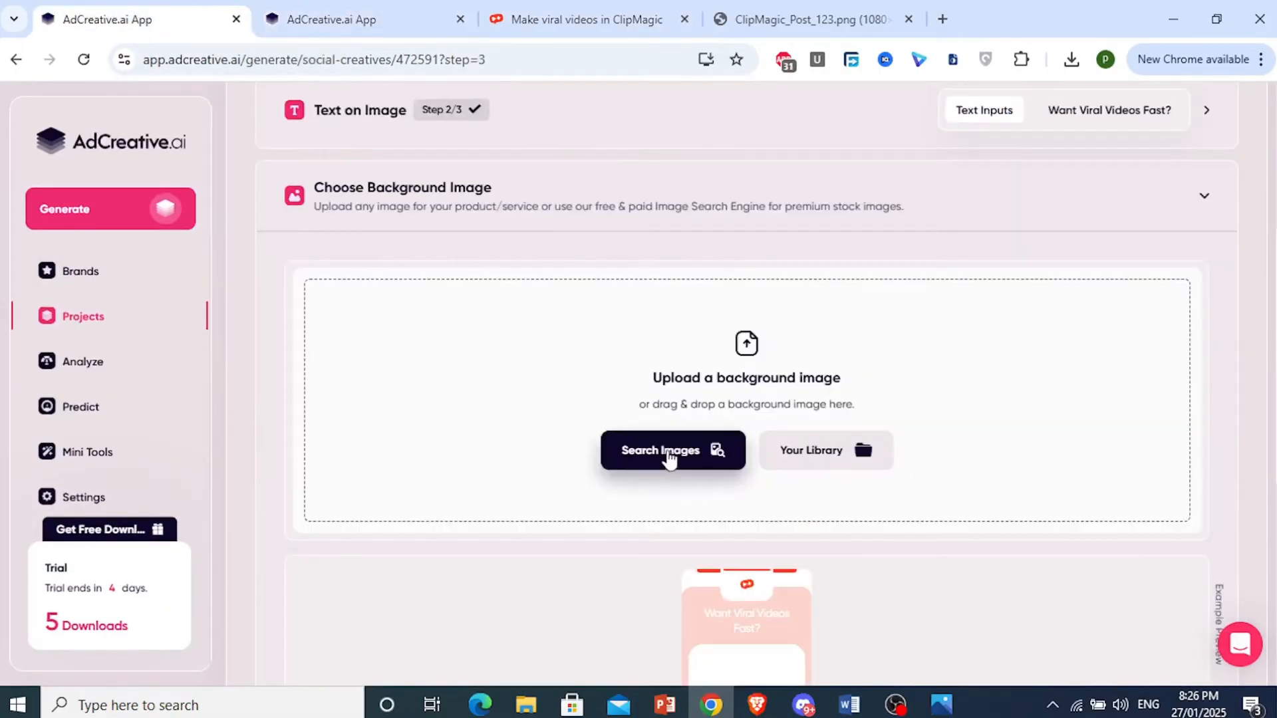
# Step: Select the dark stock photo of a keyboard in front of a video-editing timeline as the background image
pyautogui.click(645, 478)
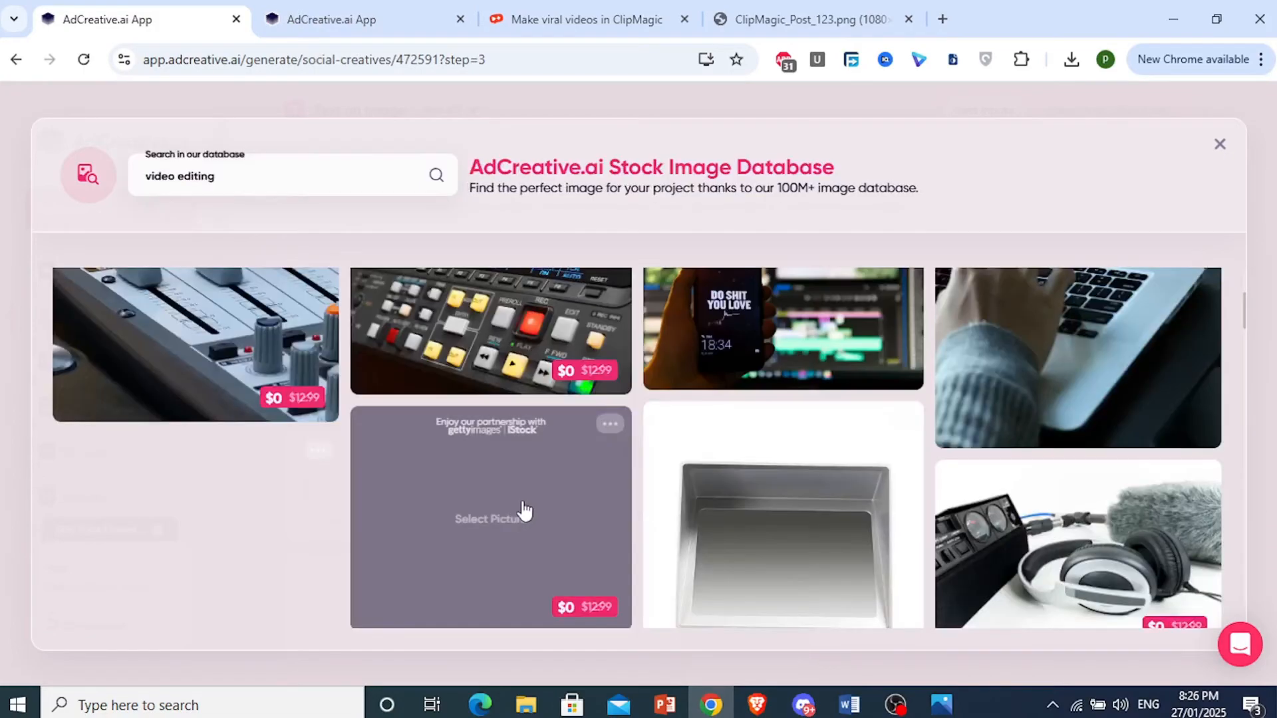
pyautogui.scroll(-3, 526, 511)
pyautogui.scroll(-5, 501, 498)
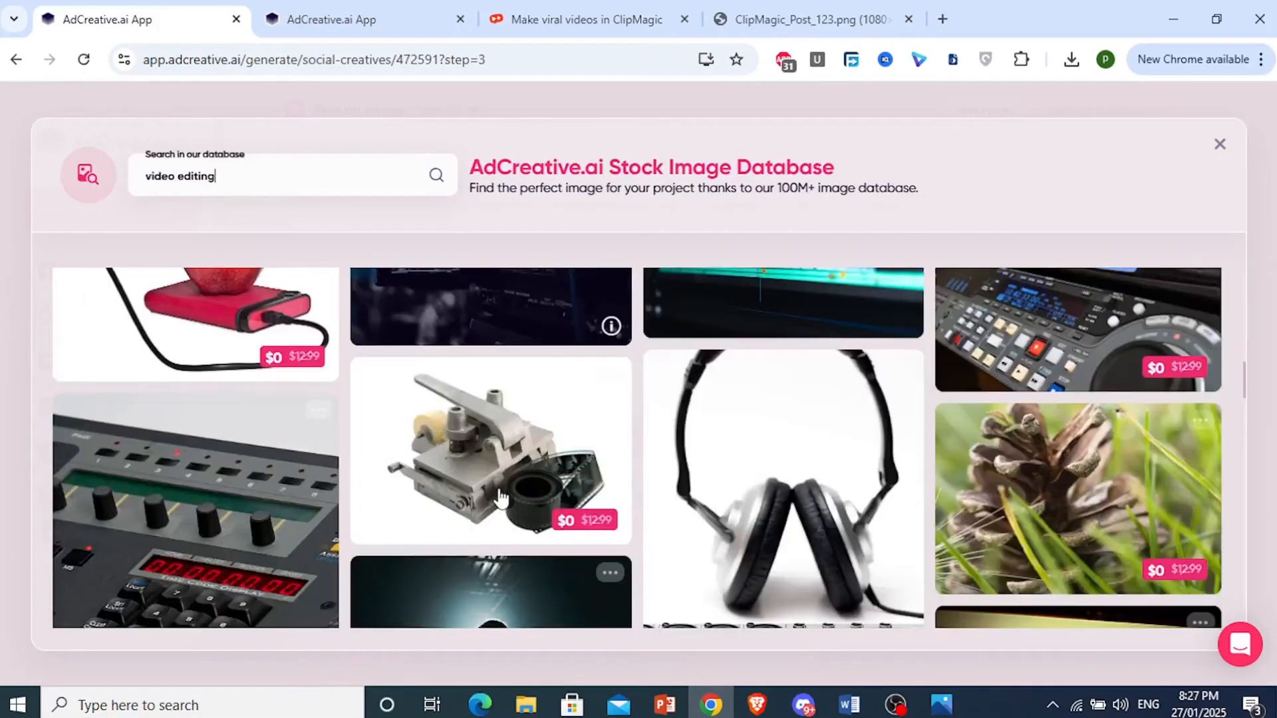
pyautogui.scroll(-3, 501, 498)
pyautogui.scroll(-5, 500, 497)
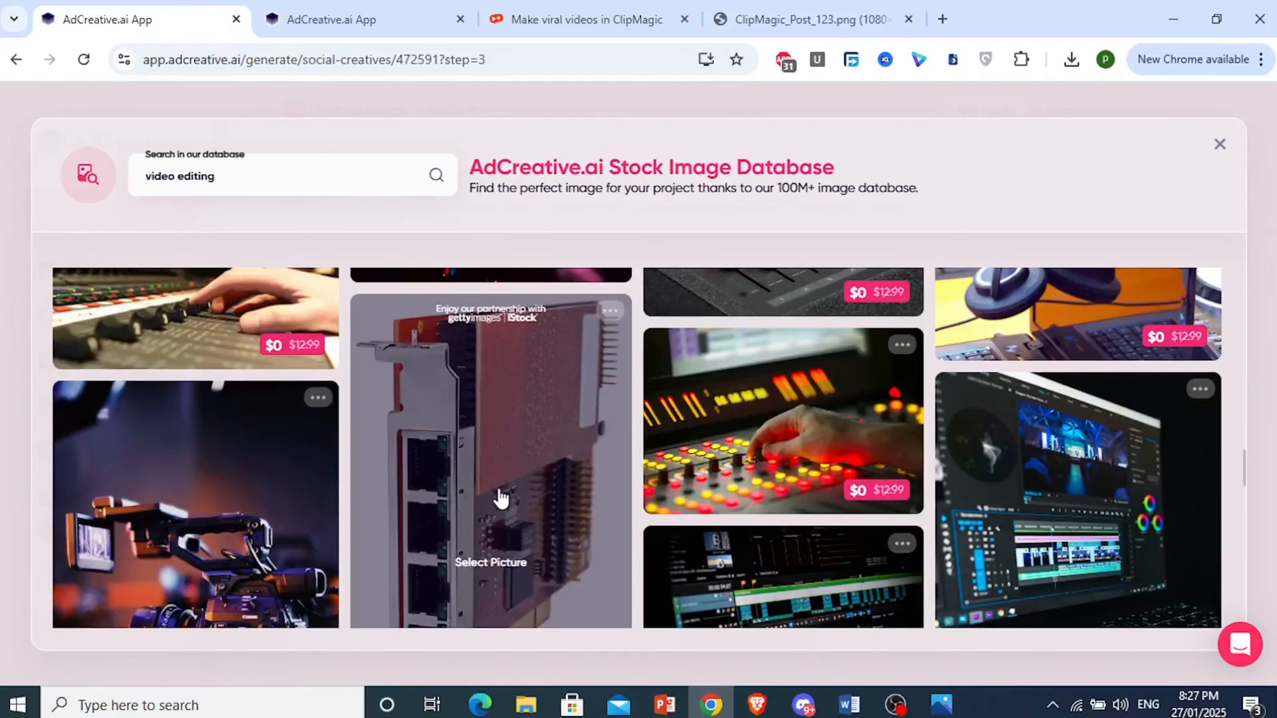
pyautogui.scroll(-5, 977, 422)
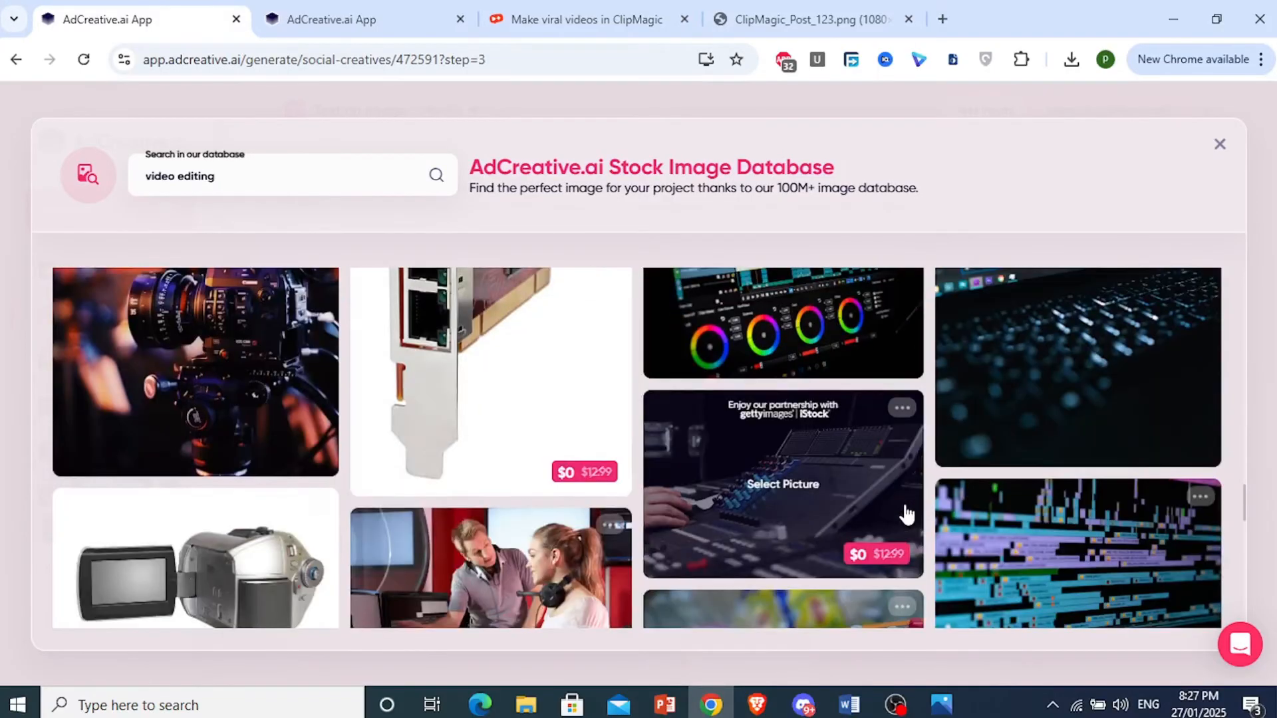
pyautogui.scroll(-3, 1071, 346)
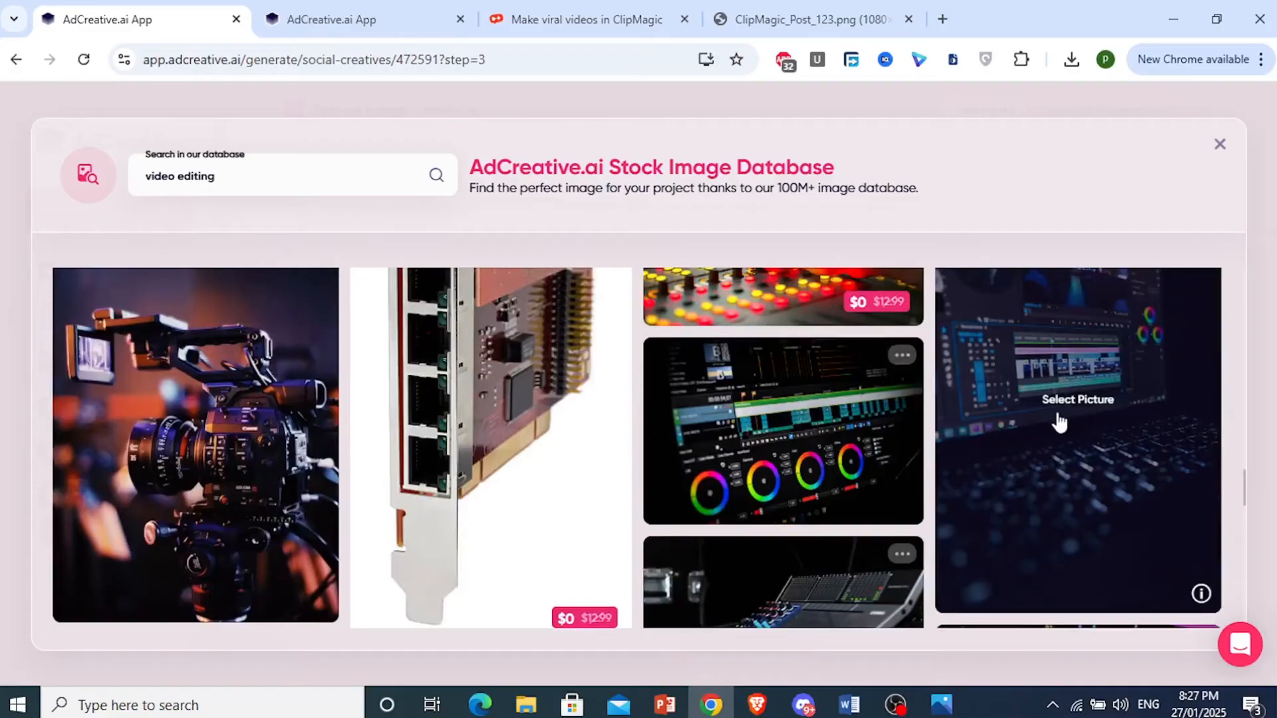
pyautogui.click(1059, 421)
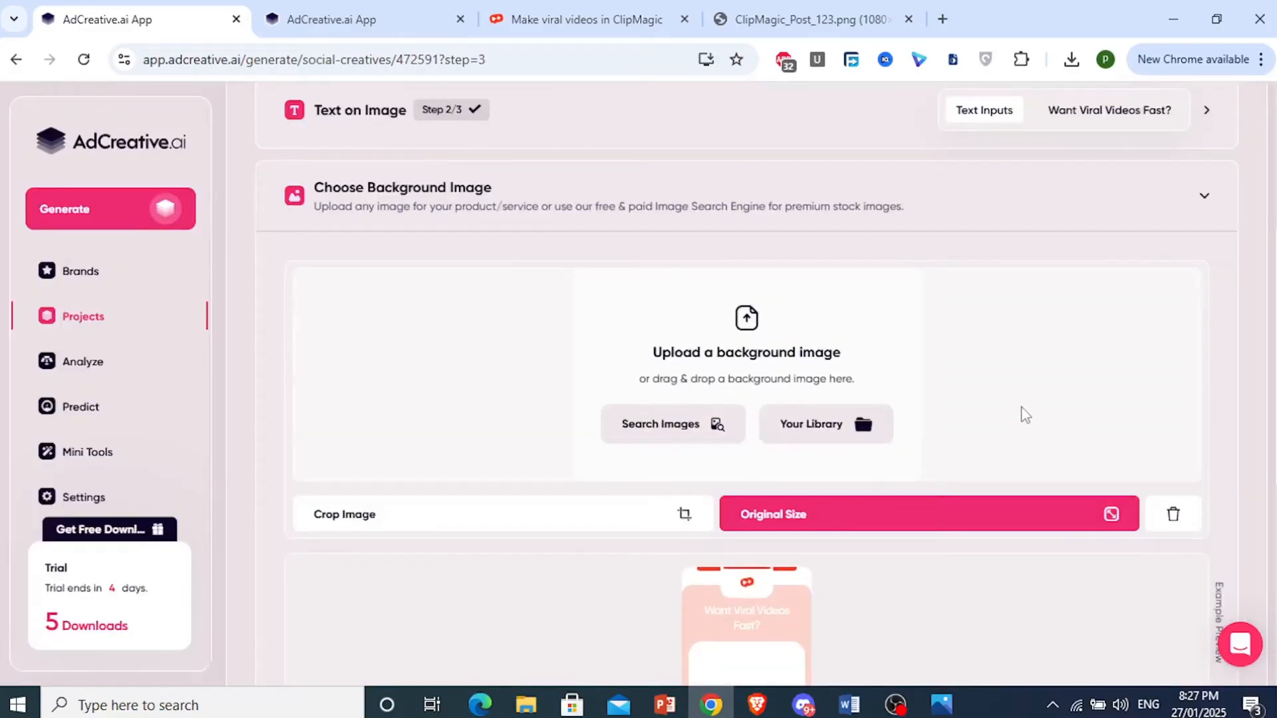
# Step: Generate the social creatives with the chosen background at its original size, leaving the project name empty
pyautogui.scroll(-7, 683, 409)
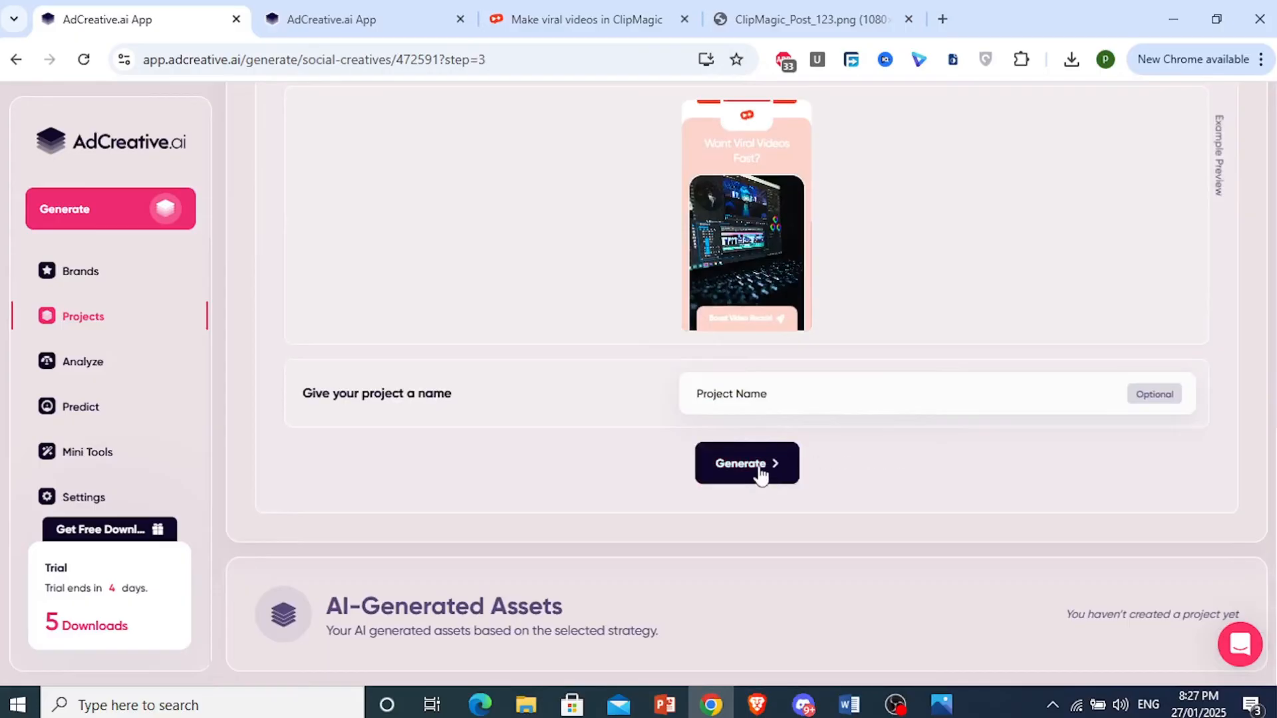
pyautogui.click(760, 474)
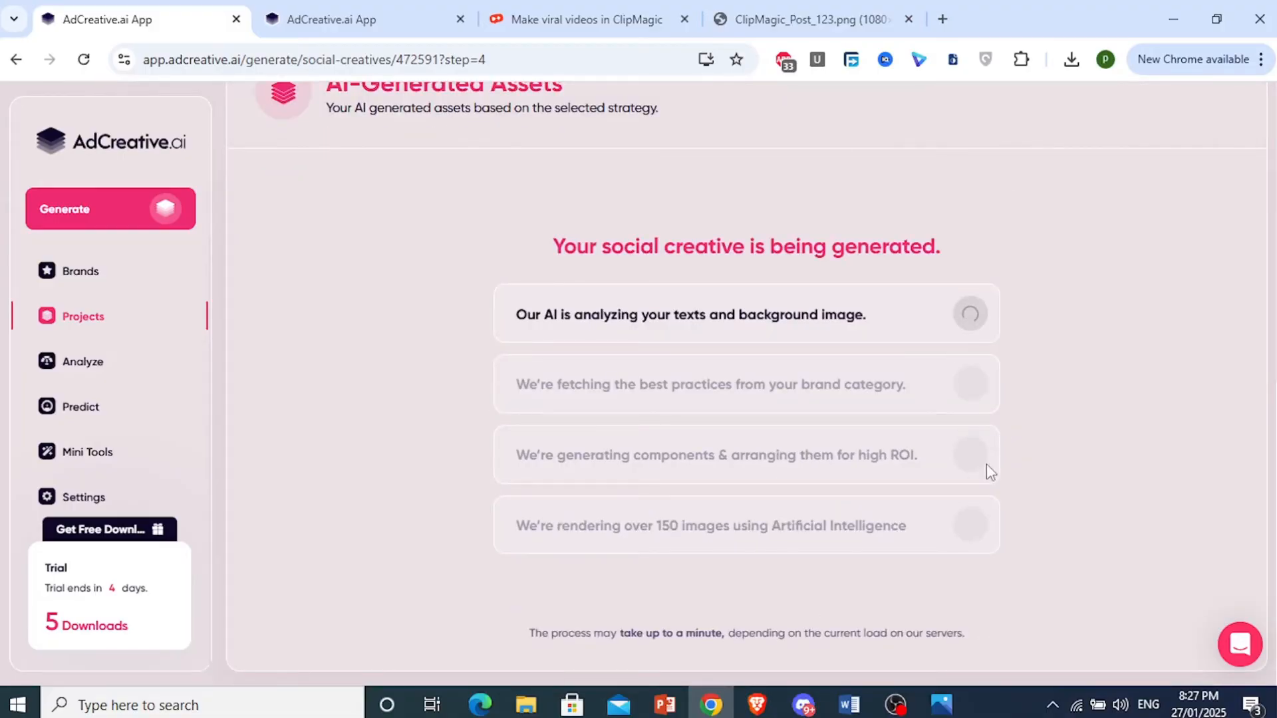
pyautogui.click(996, 700)
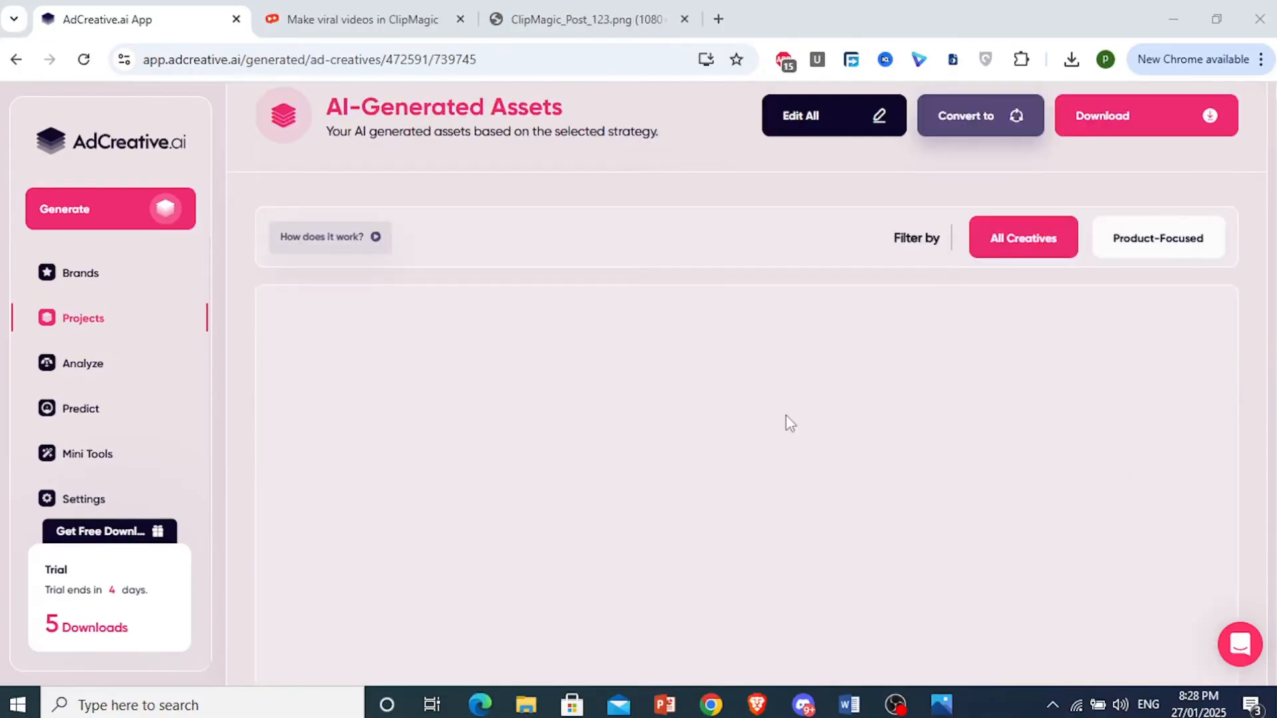
# Step: Look through the AI-generated ClipMagic creatives and compare their layouts and conversion scores
pyautogui.scroll(-3, 884, 421)
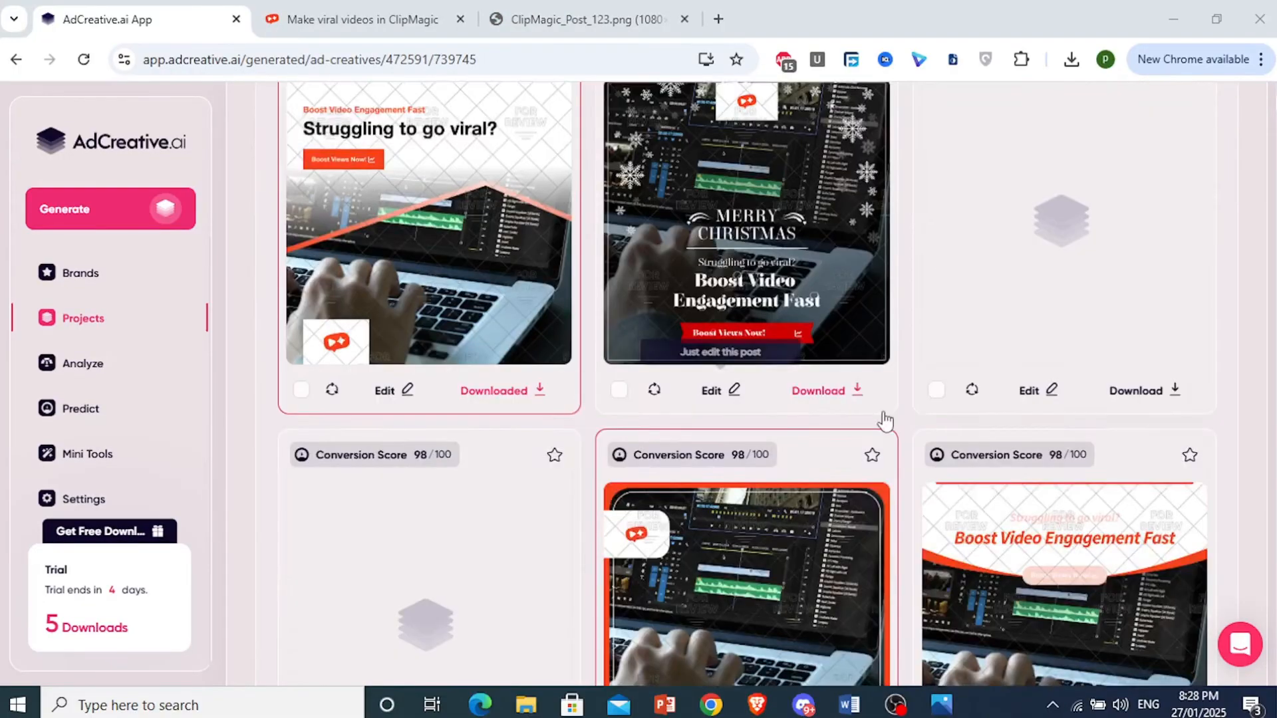
pyautogui.scroll(-5, 884, 420)
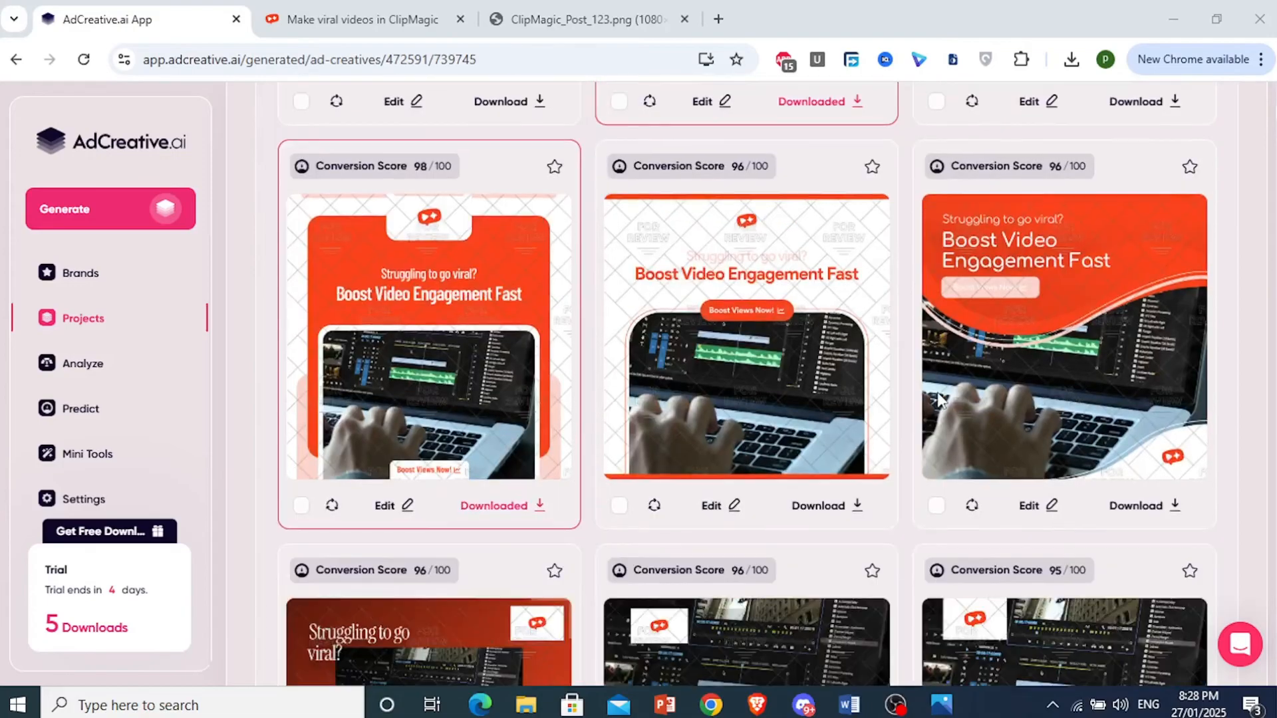
pyautogui.scroll(-10, 920, 399)
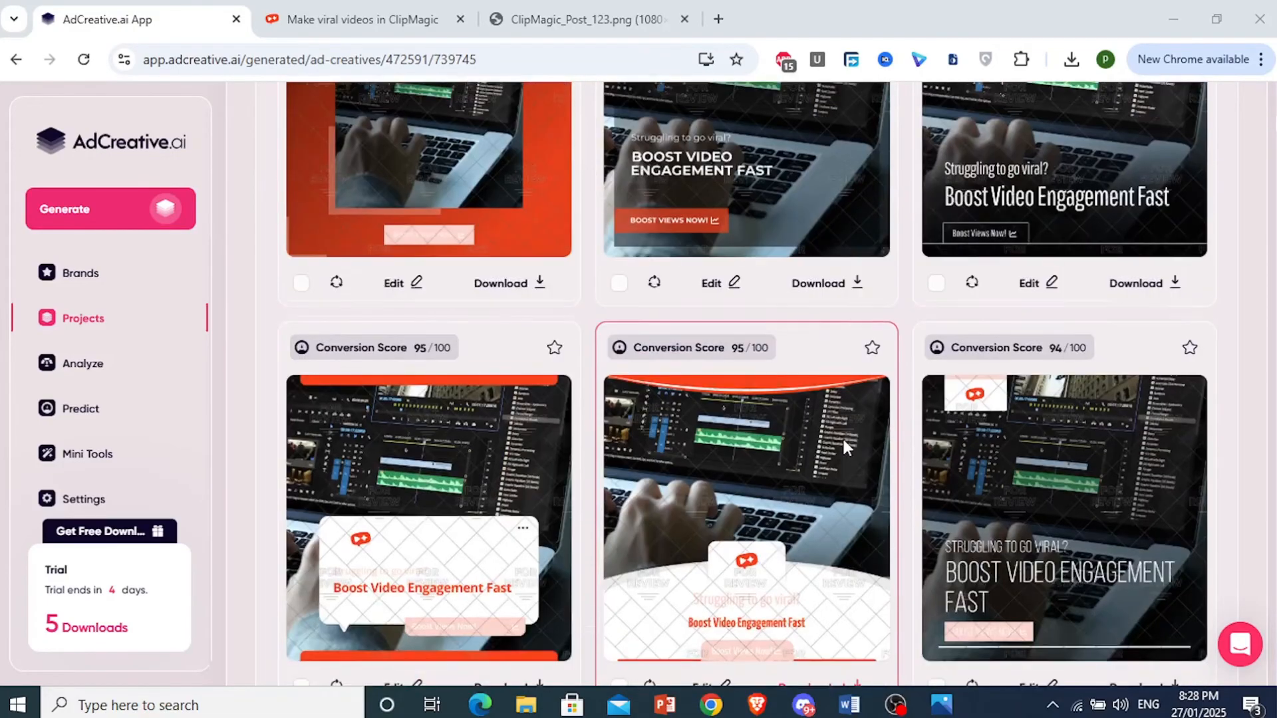
# Step: Look through the rest of the generated ClipMagic creatives and compare their layouts and conversion scores
pyautogui.scroll(-6, 842, 437)
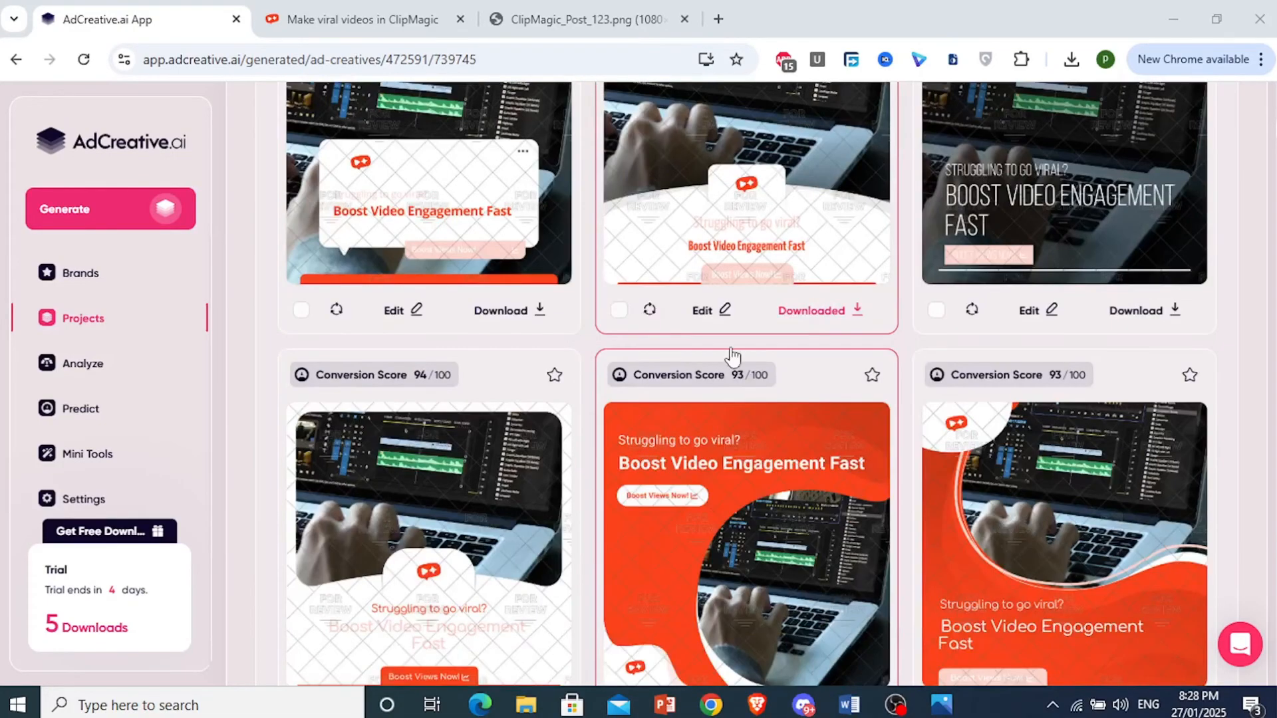
pyautogui.scroll(-2, 731, 352)
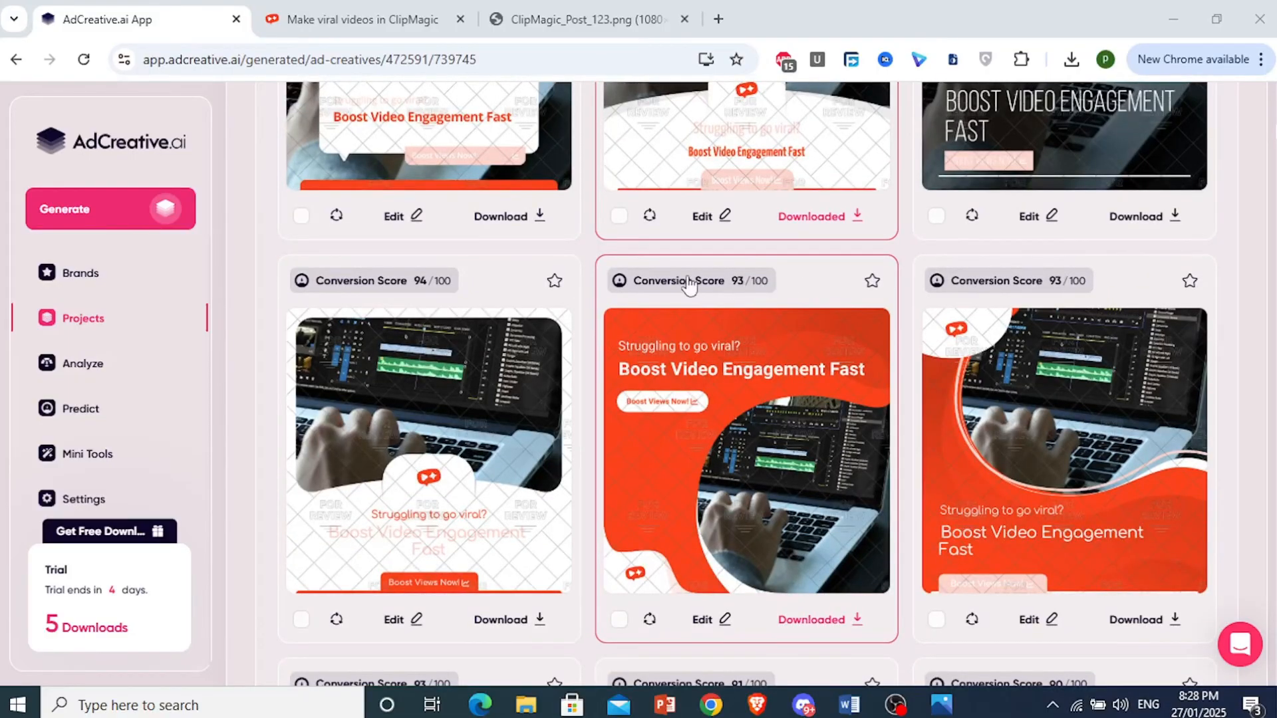
pyautogui.scroll(-3, 728, 283)
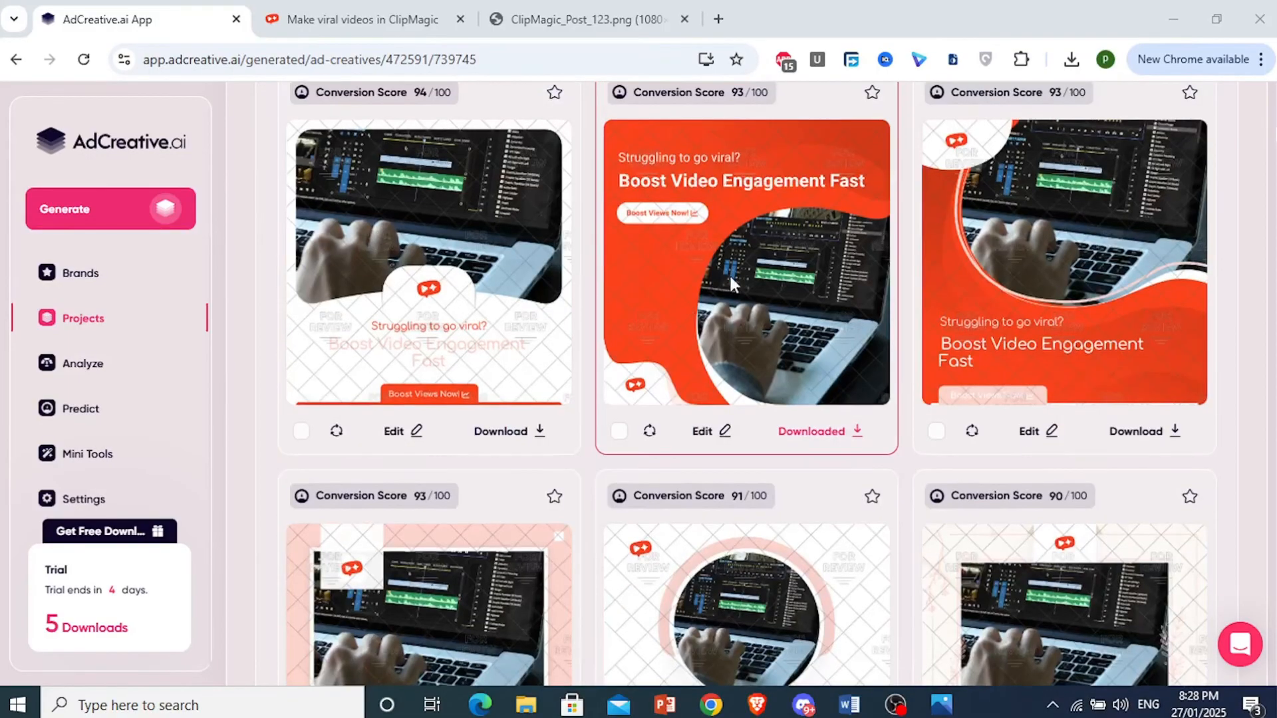
pyautogui.scroll(-5, 730, 278)
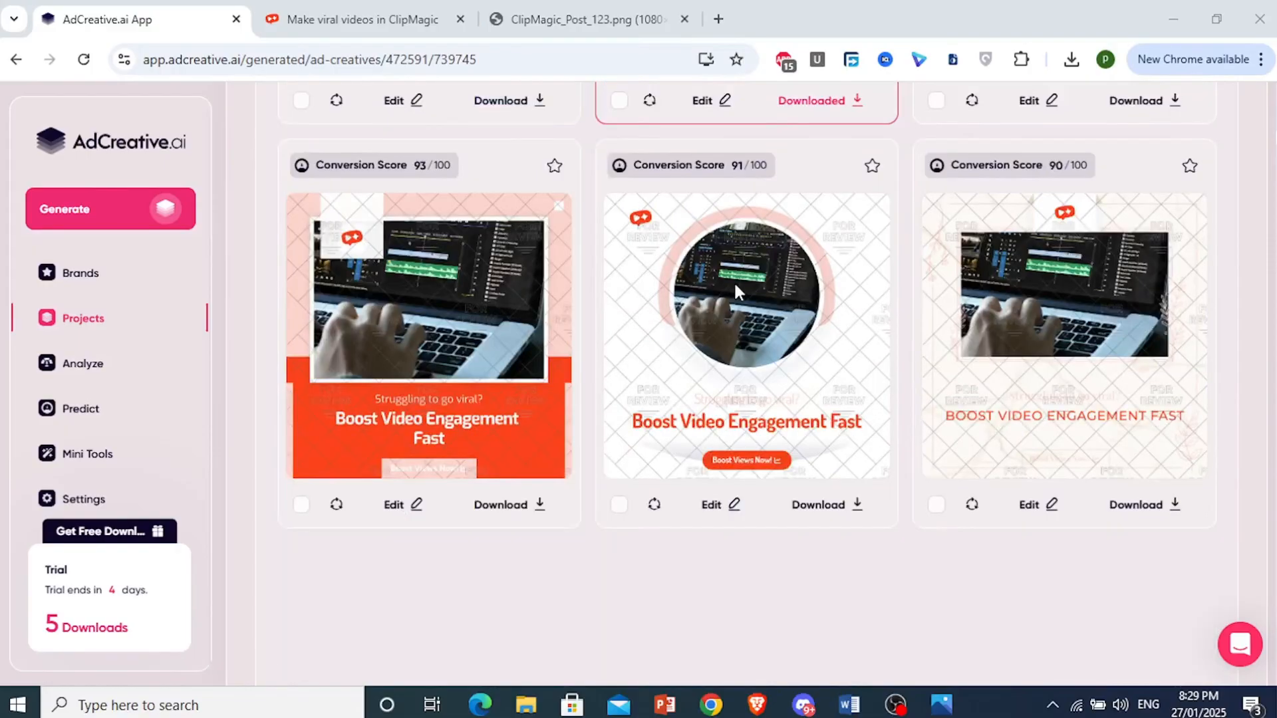
pyautogui.scroll(-2, 734, 284)
pyautogui.scroll(-3, 665, 319)
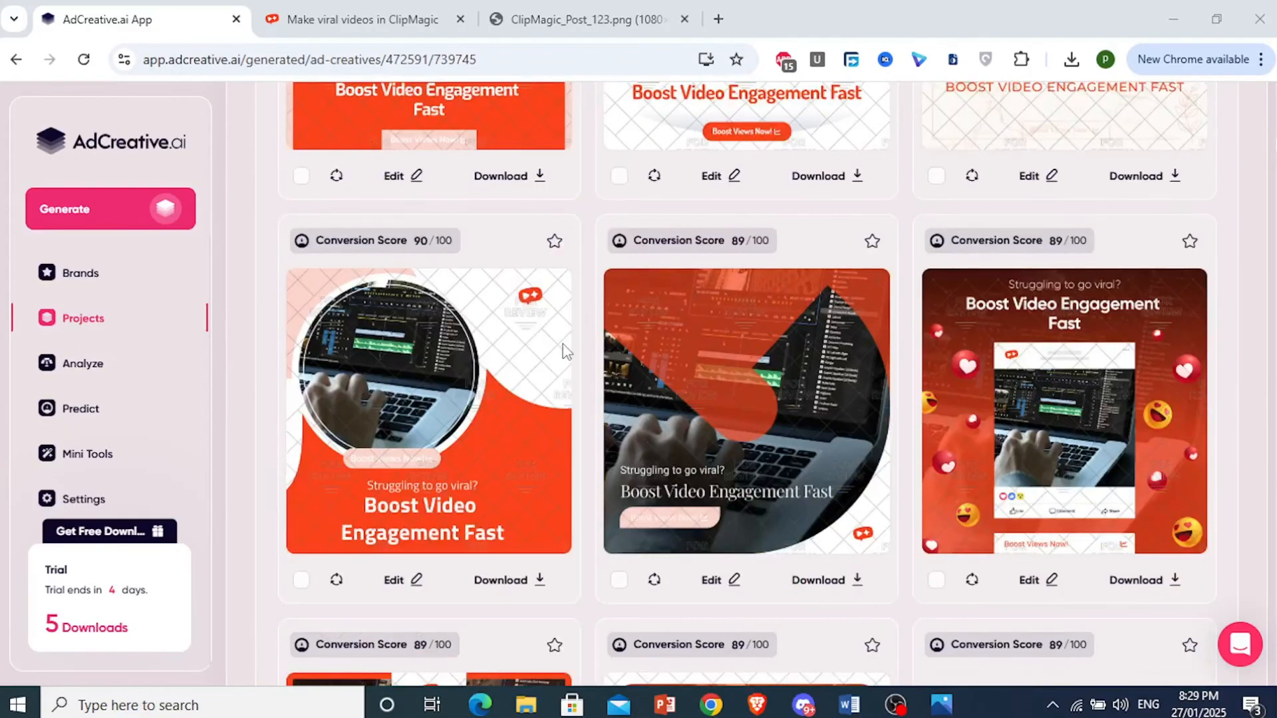
pyautogui.scroll(-1, 505, 353)
pyautogui.scroll(-3, 550, 453)
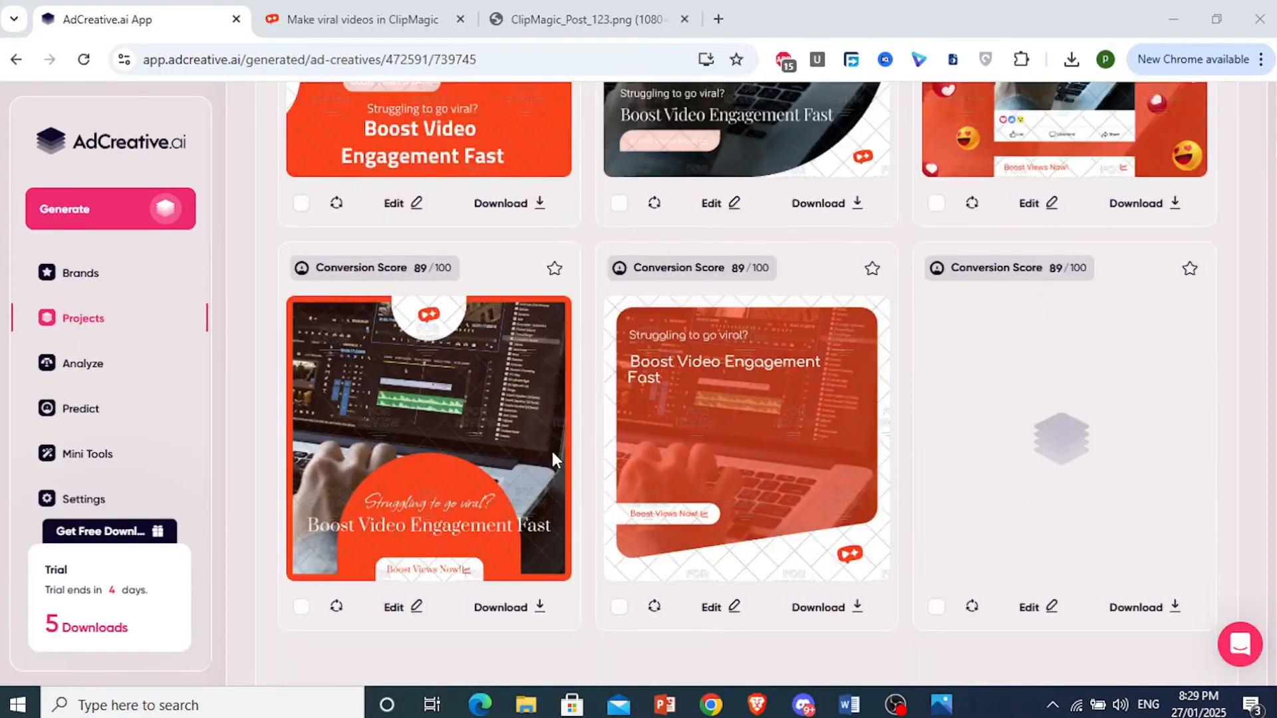
pyautogui.scroll(3, 540, 458)
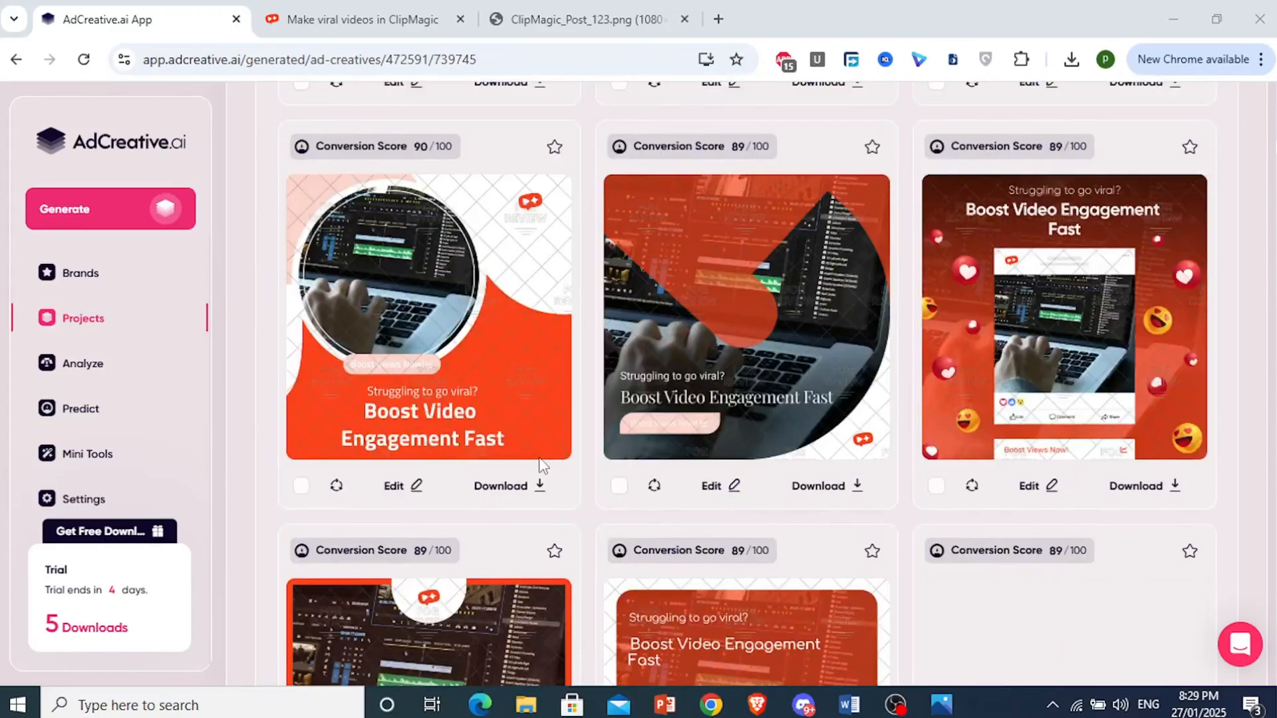
# Step: Check the editing options for the orange-and-white creative with the circular laptop photo, including the Creative Studio Editor
pyautogui.click(399, 487)
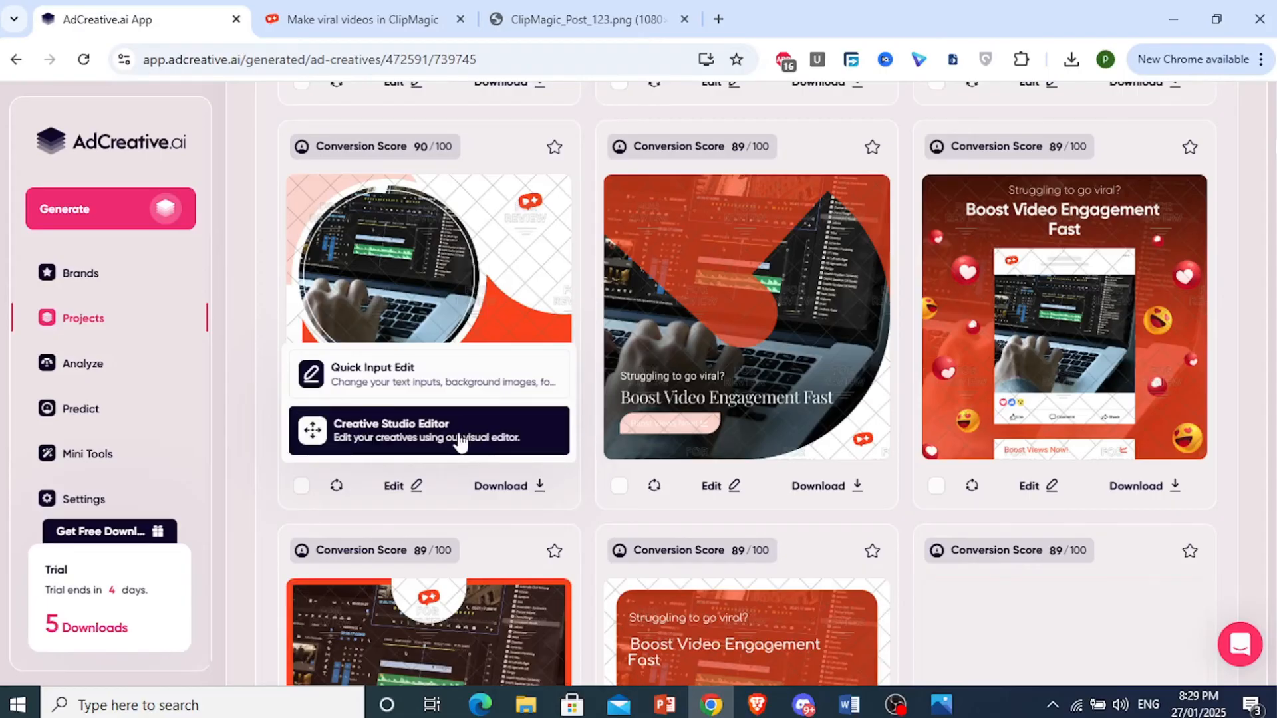
pyautogui.click(492, 441)
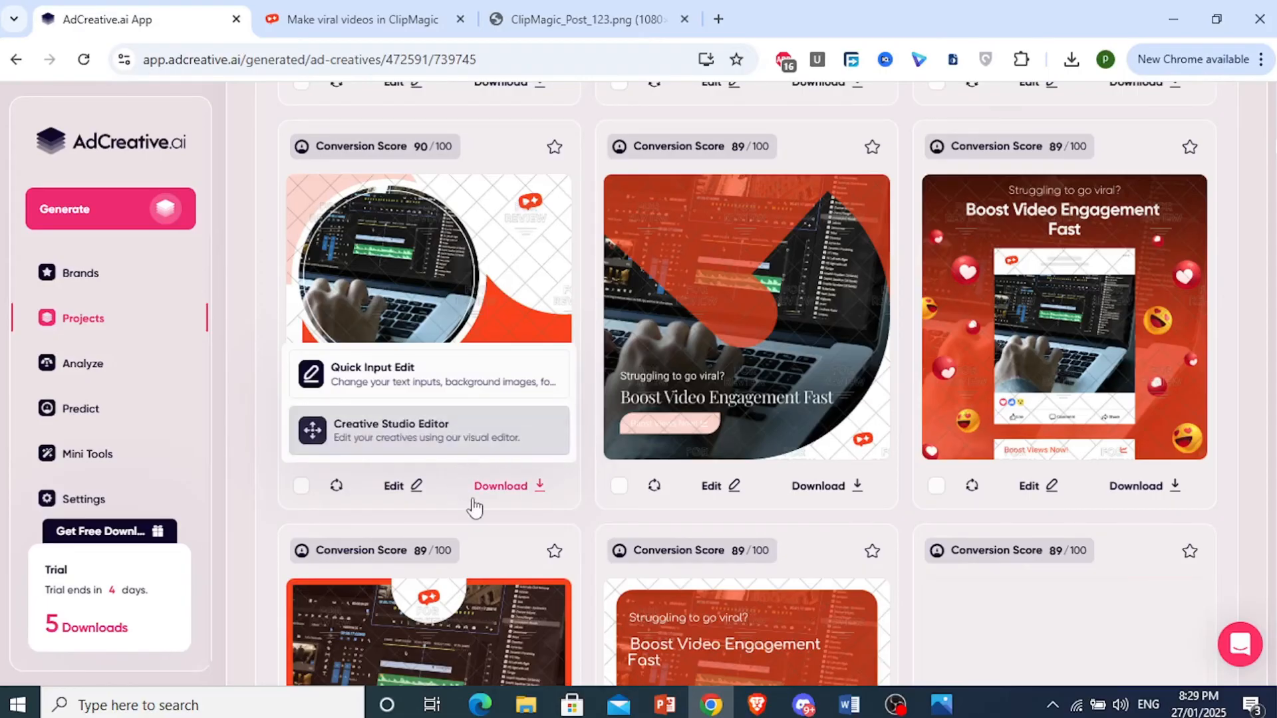
pyautogui.scroll(-1, 651, 486)
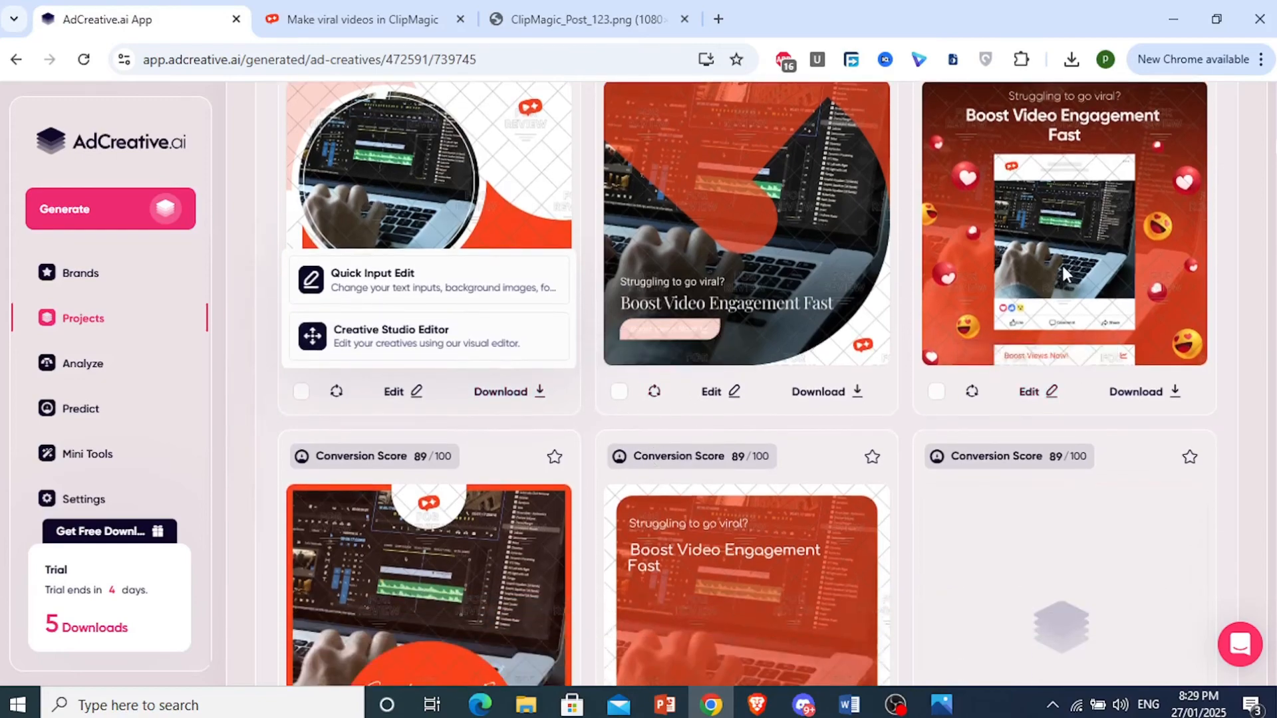
# Step: Download the red "Boost Video Engagement Fast" creative that shows a social post surrounded by hearts and emojis
pyautogui.scroll(1, 1063, 266)
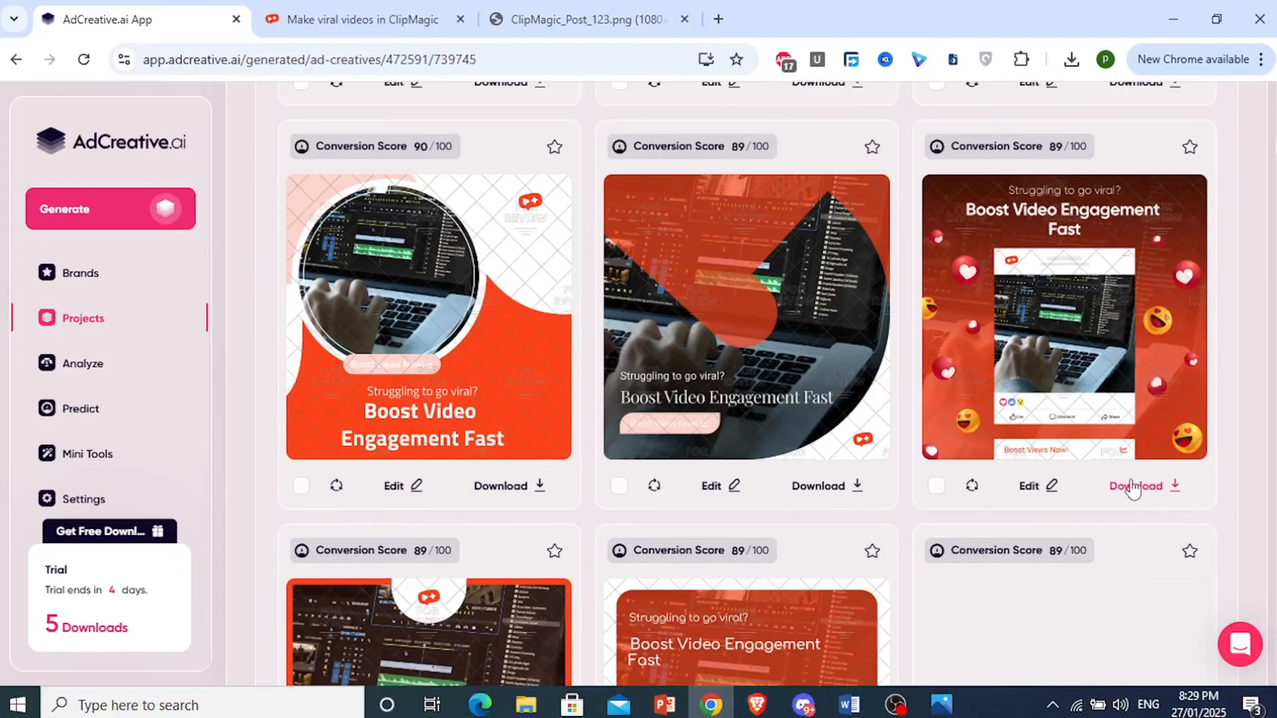
pyautogui.scroll(-1, 1119, 473)
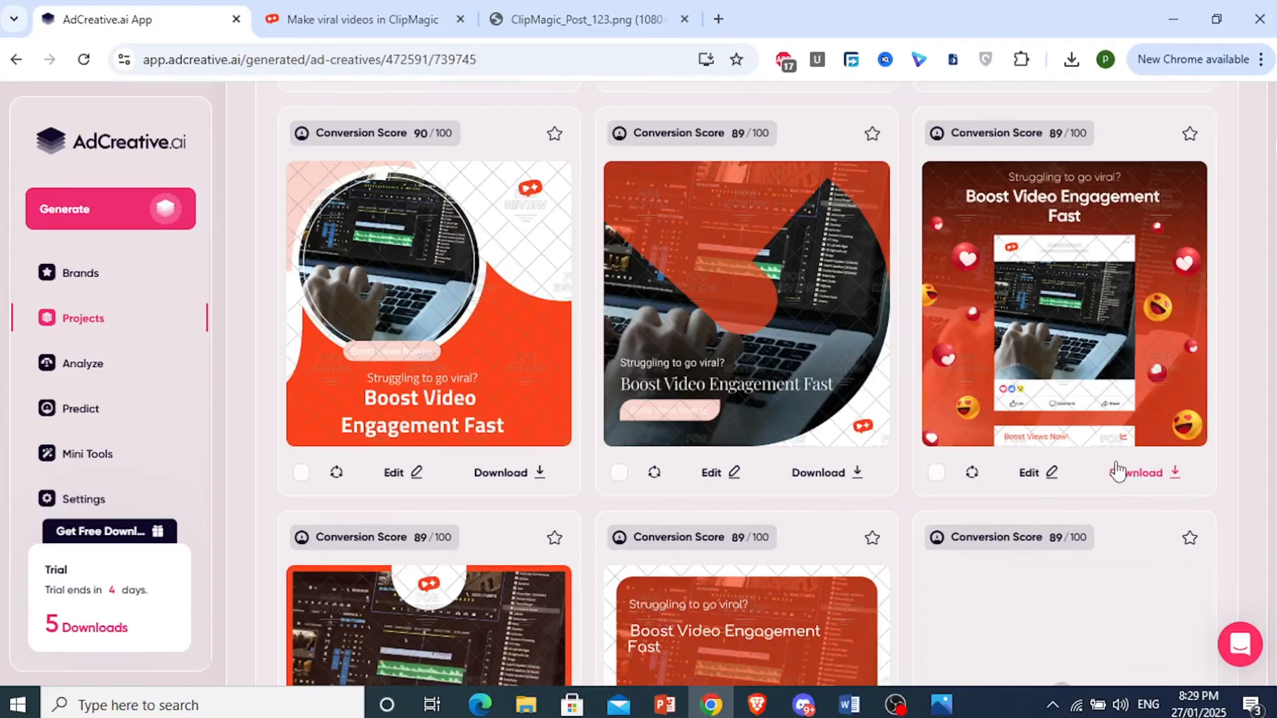
pyautogui.scroll(-4, 792, 404)
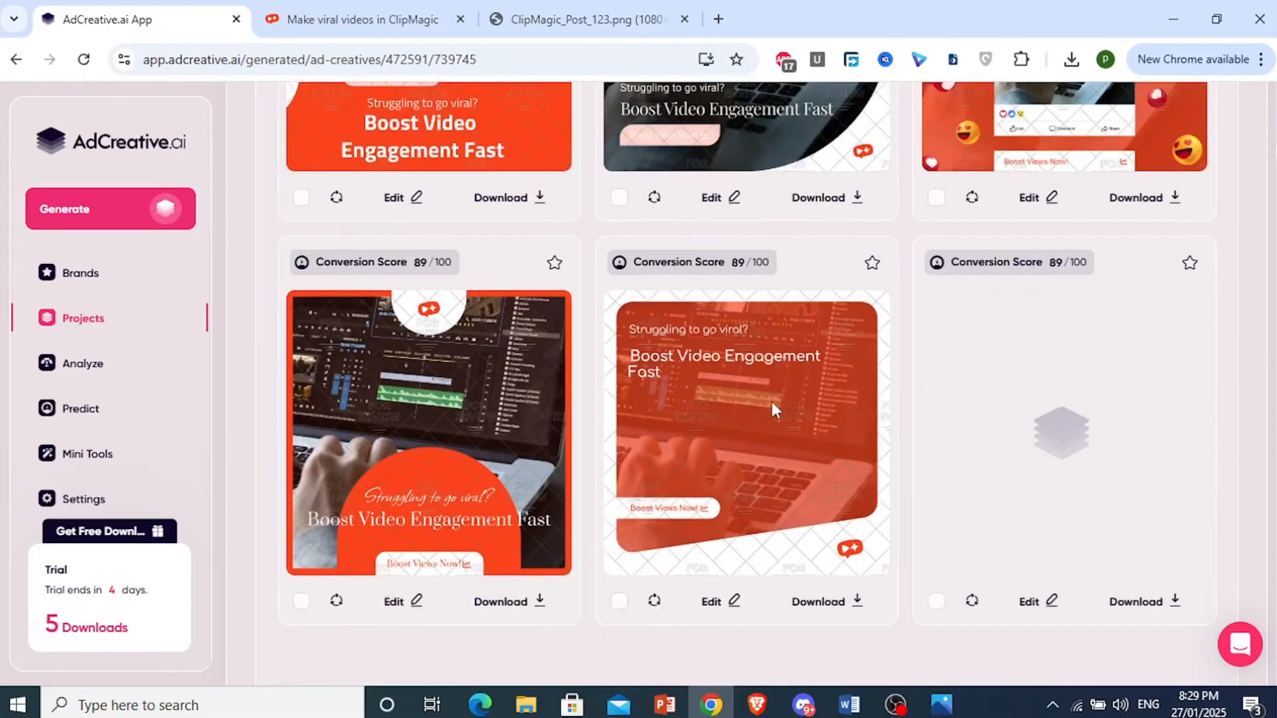
pyautogui.scroll(-8, 772, 401)
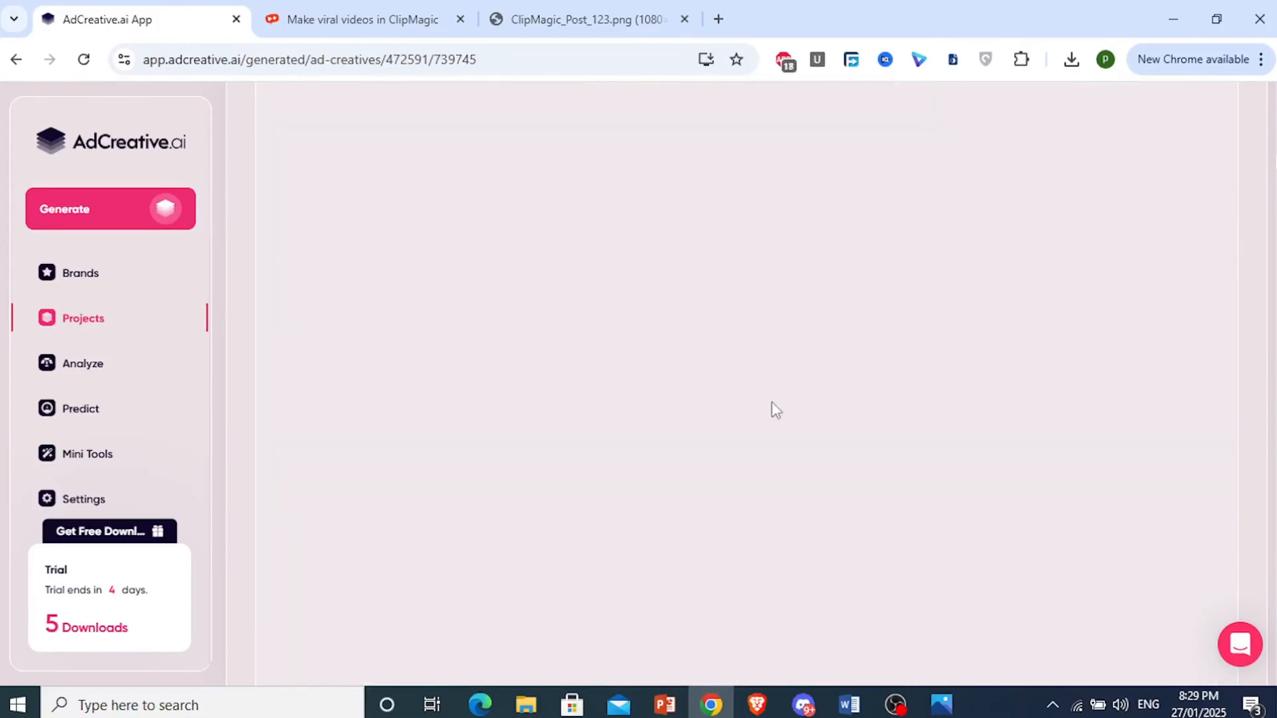
pyautogui.scroll(10, 771, 402)
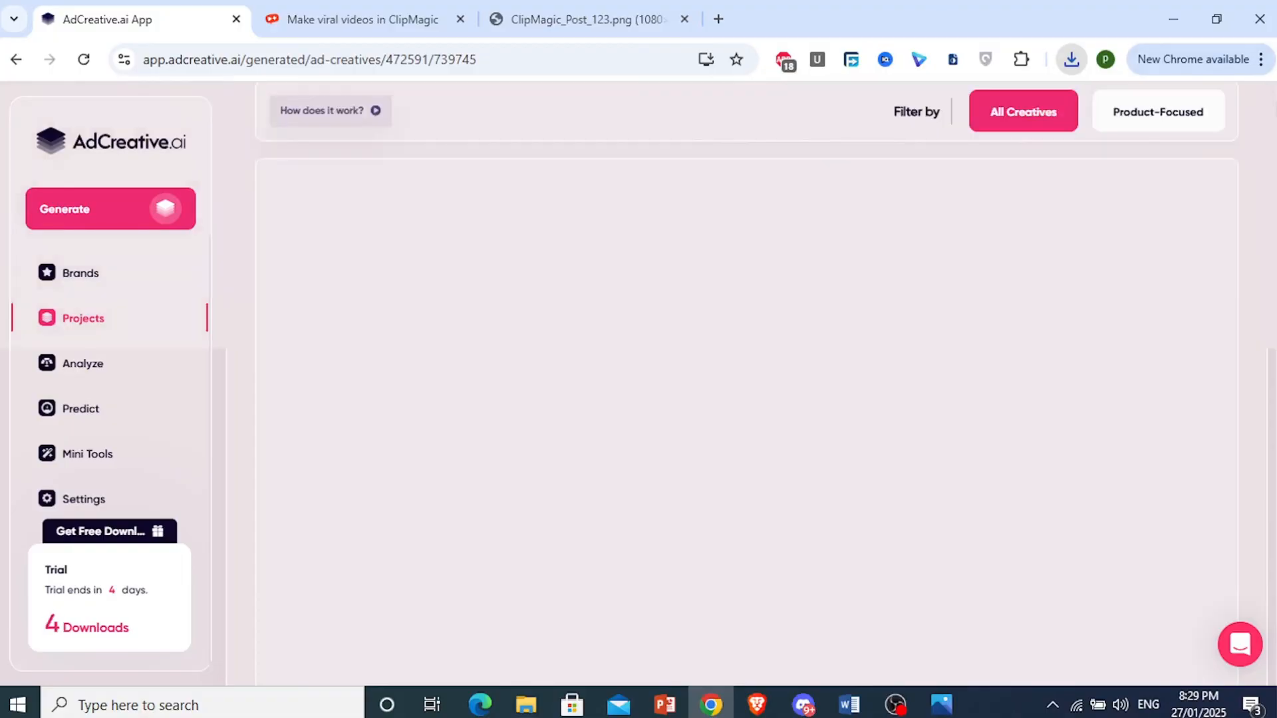
pyautogui.scroll(-6, 835, 326)
pyautogui.scroll(7, 795, 351)
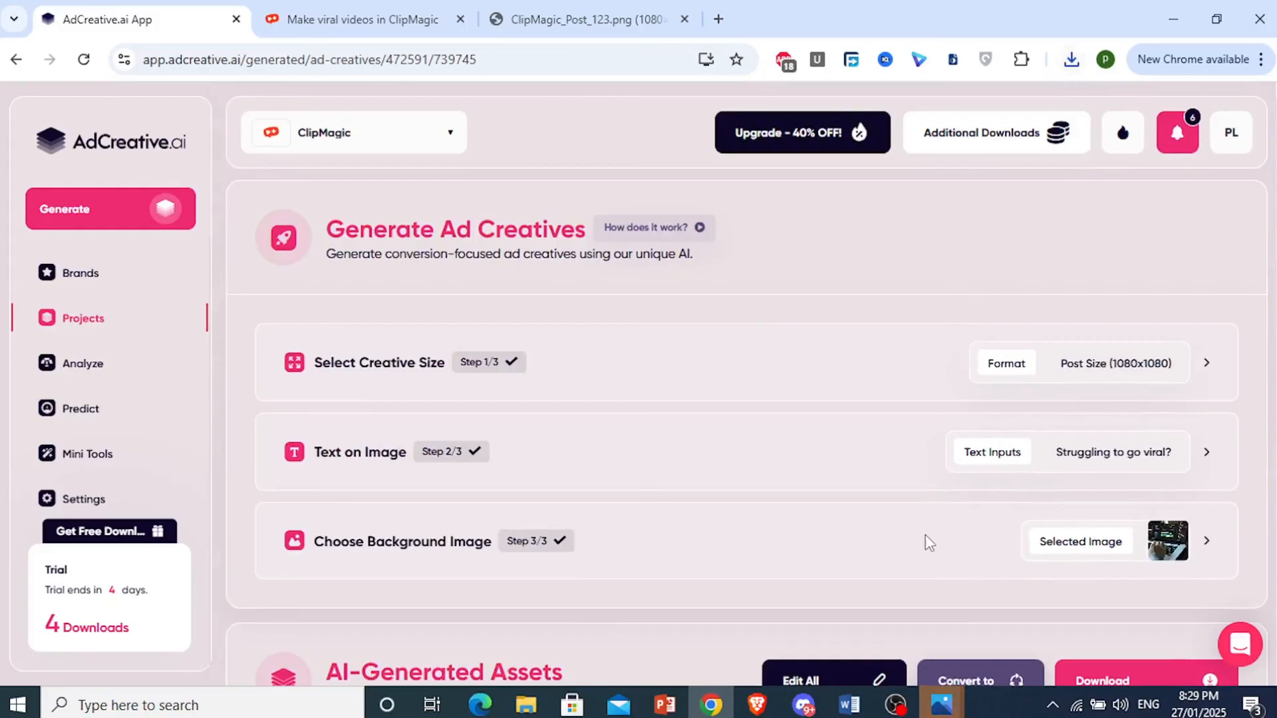
# Step: Switch to the Photos app and inspect the downloaded ClipMagic_Post_41.png up close, from the post mockup to the headline
pyautogui.moveTo(940, 704)
pyautogui.click(1097, 636)
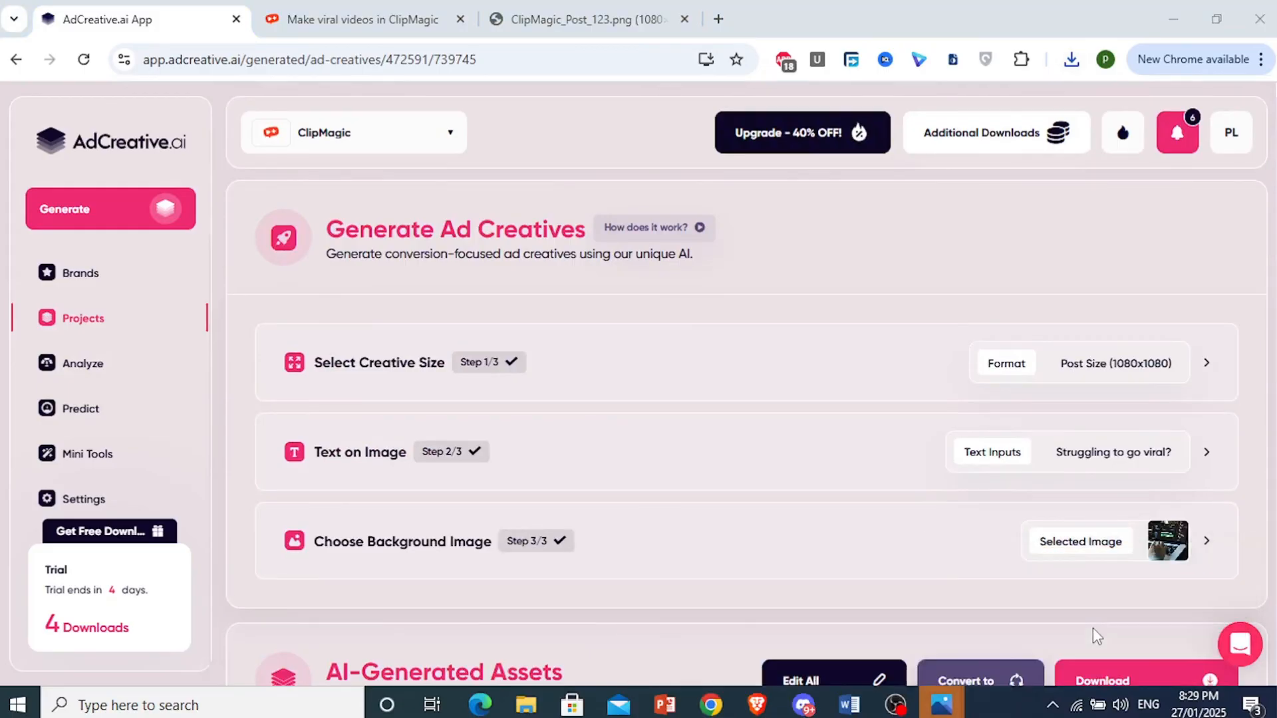
pyautogui.scroll(5, 695, 392)
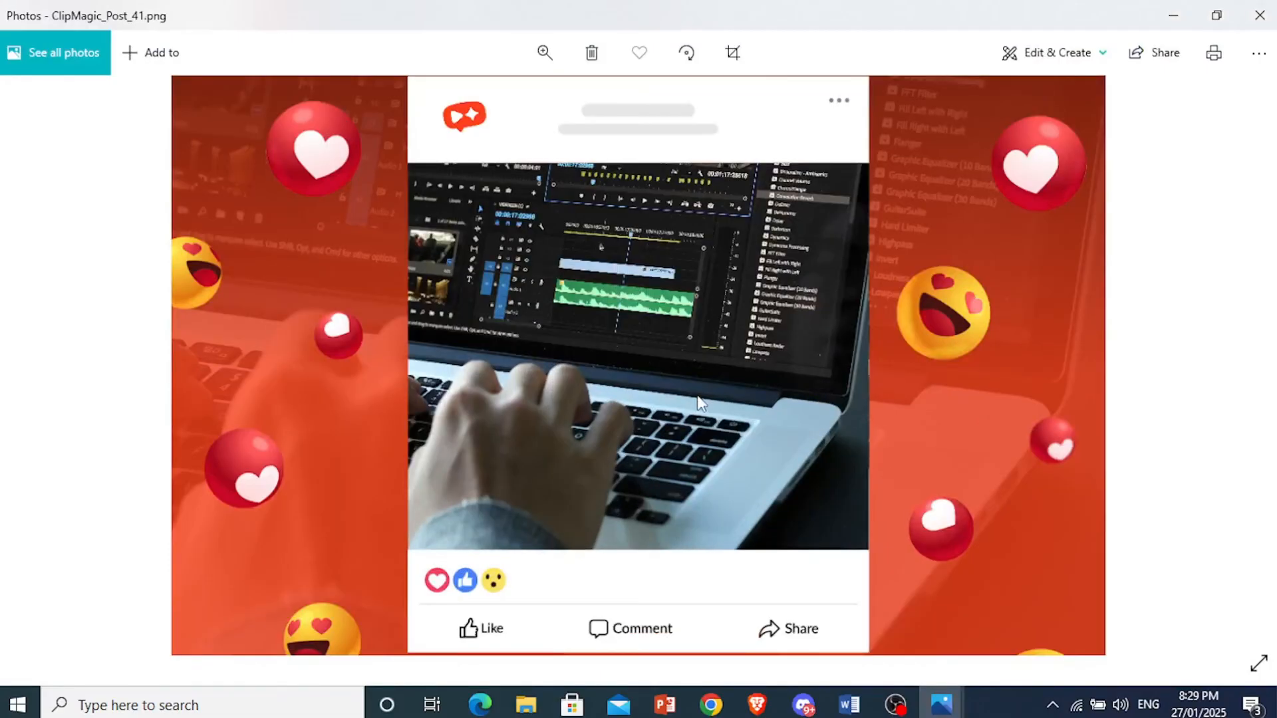
pyautogui.scroll(5, 733, 249)
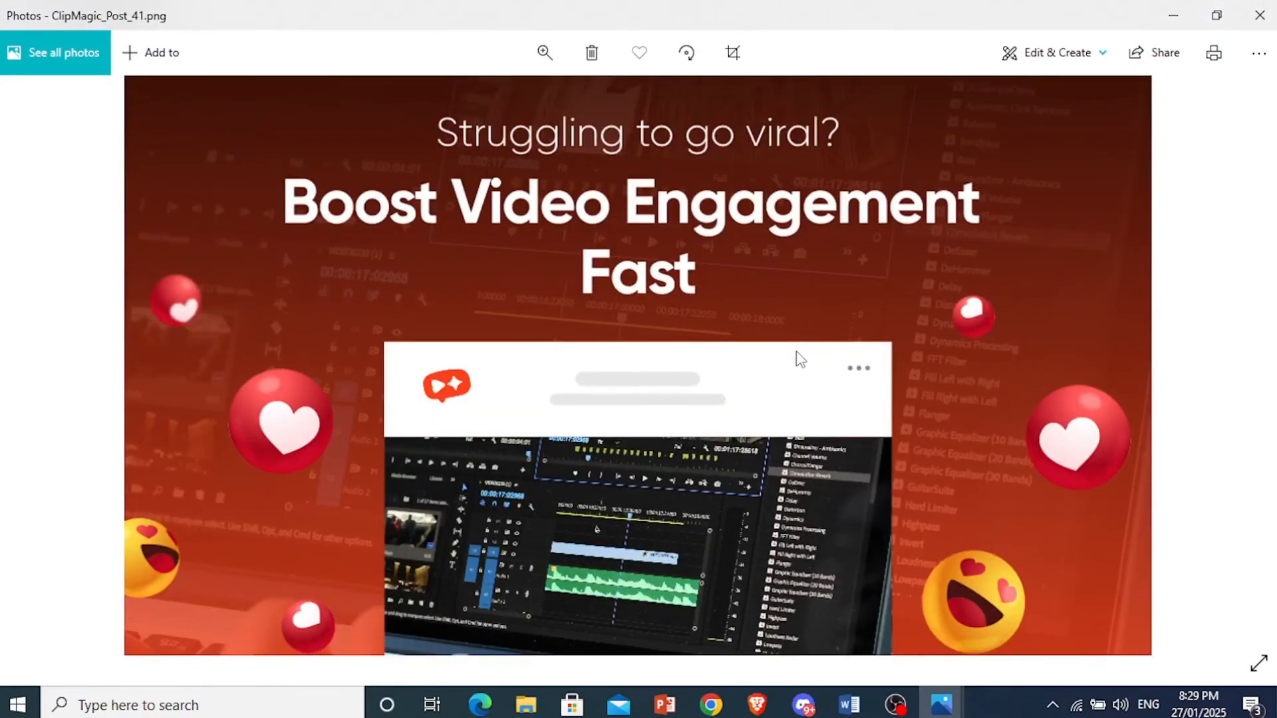
pyautogui.click(1005, 711)
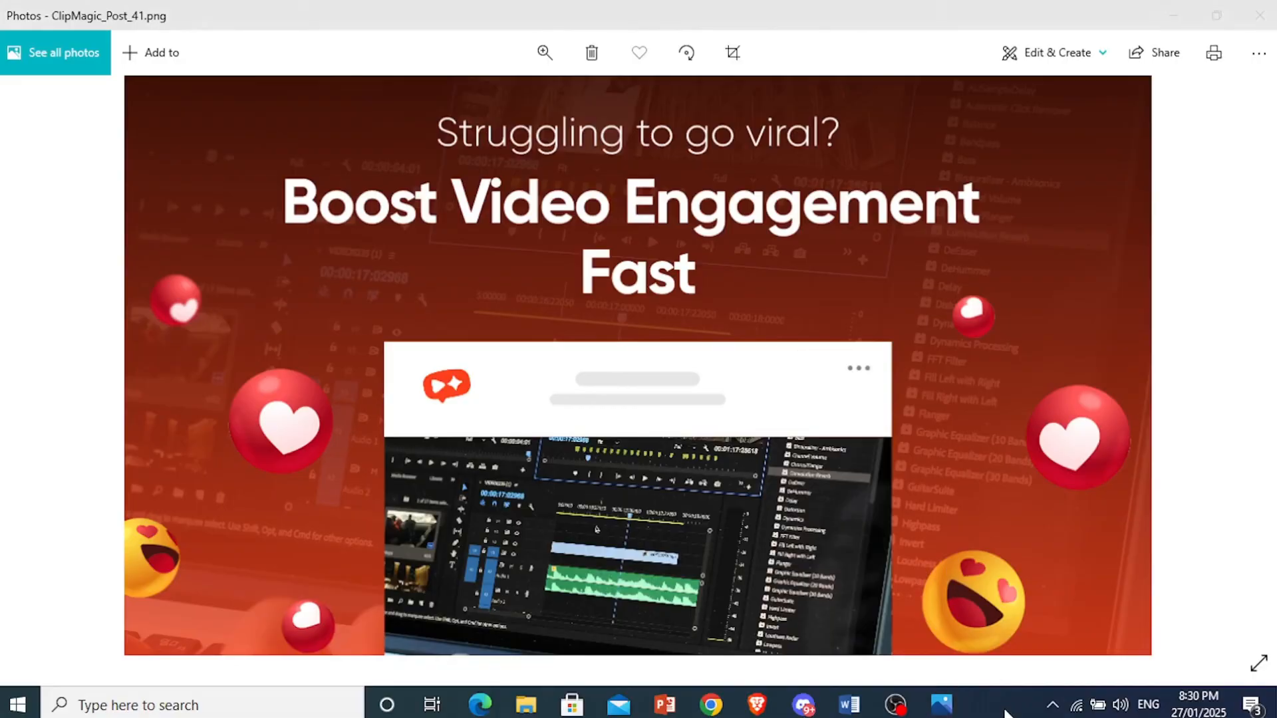